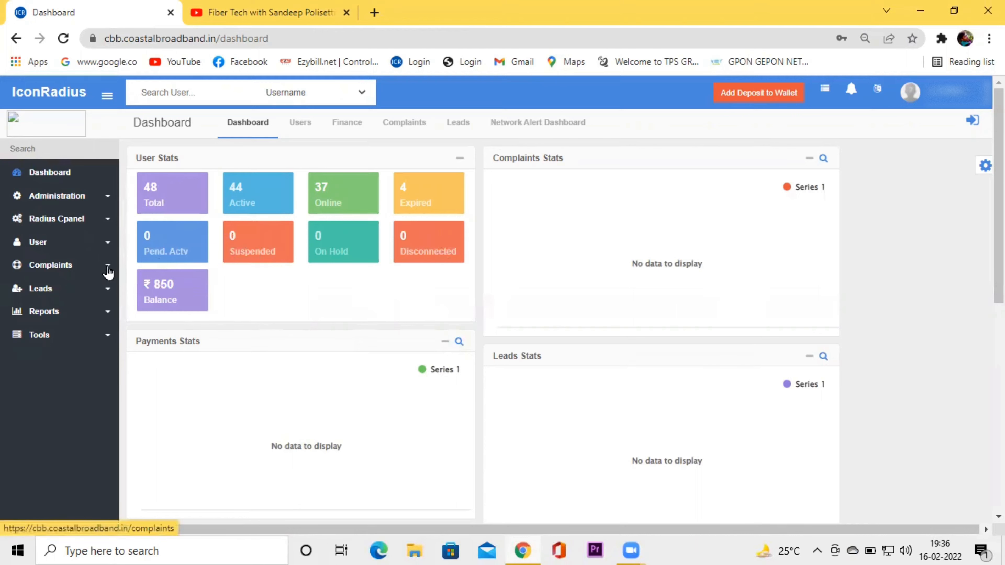
Move between the Add User form, the dashboard and the full user list.
click(109, 247)
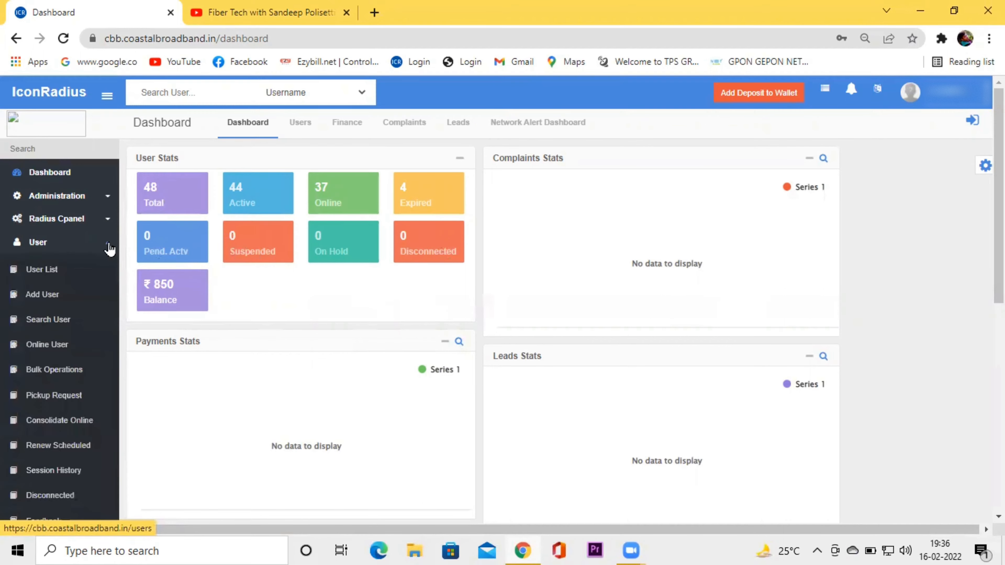
click(42, 295)
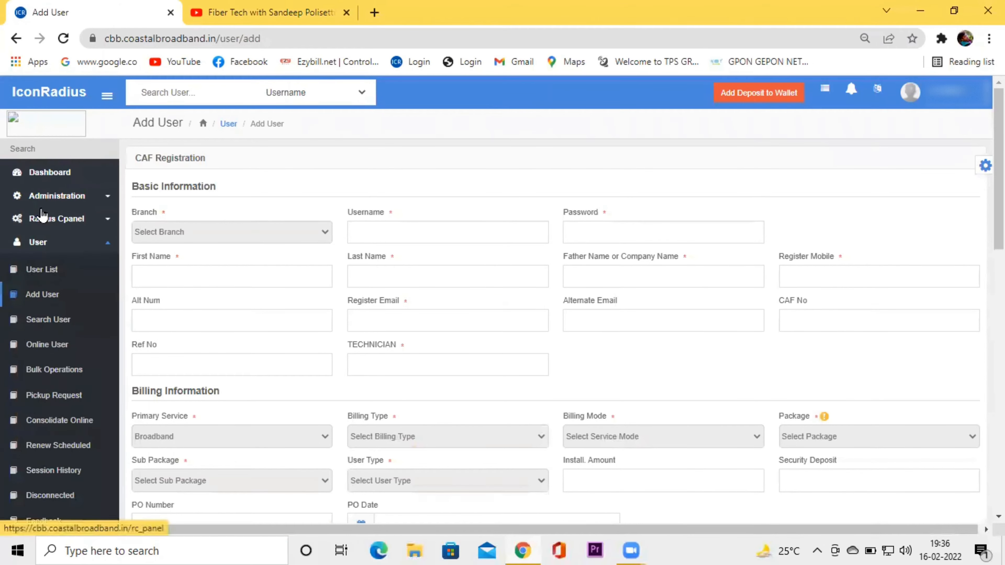
click(56, 173)
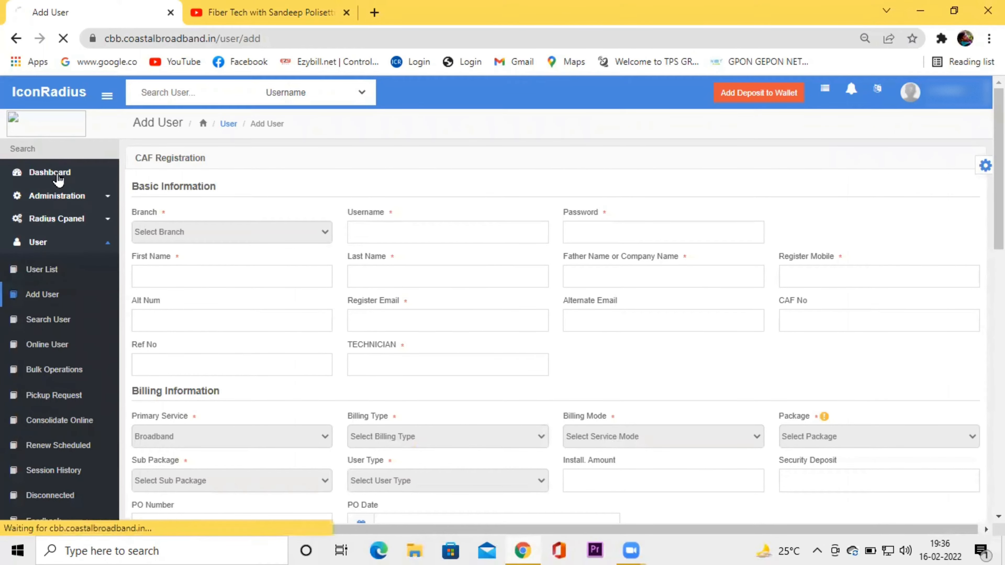
click(175, 193)
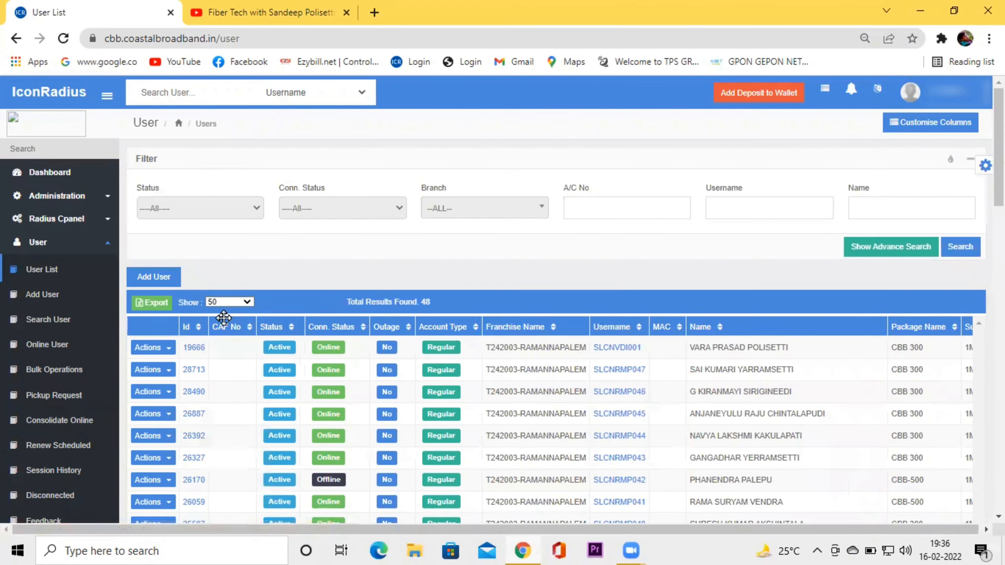
click(41, 296)
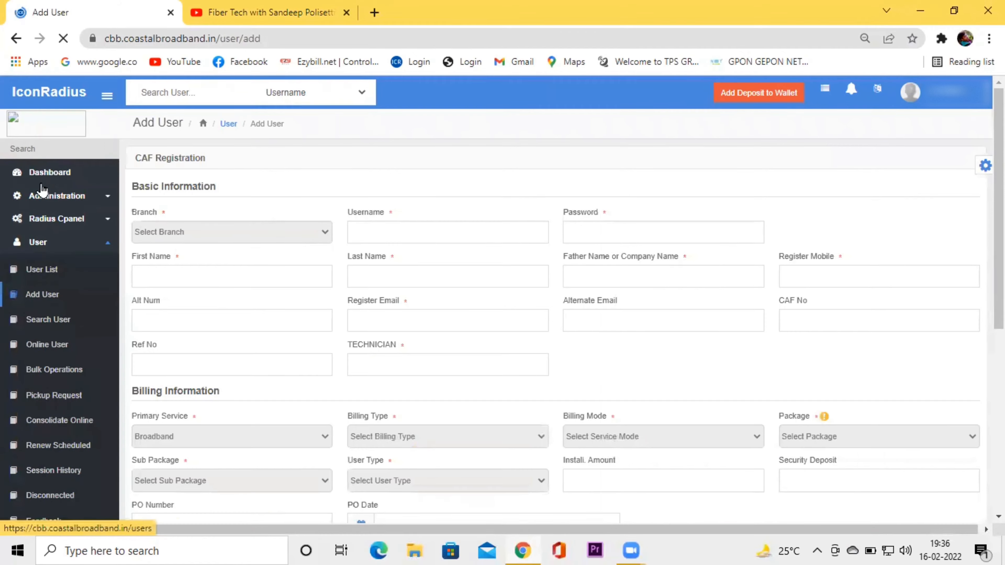
click(50, 175)
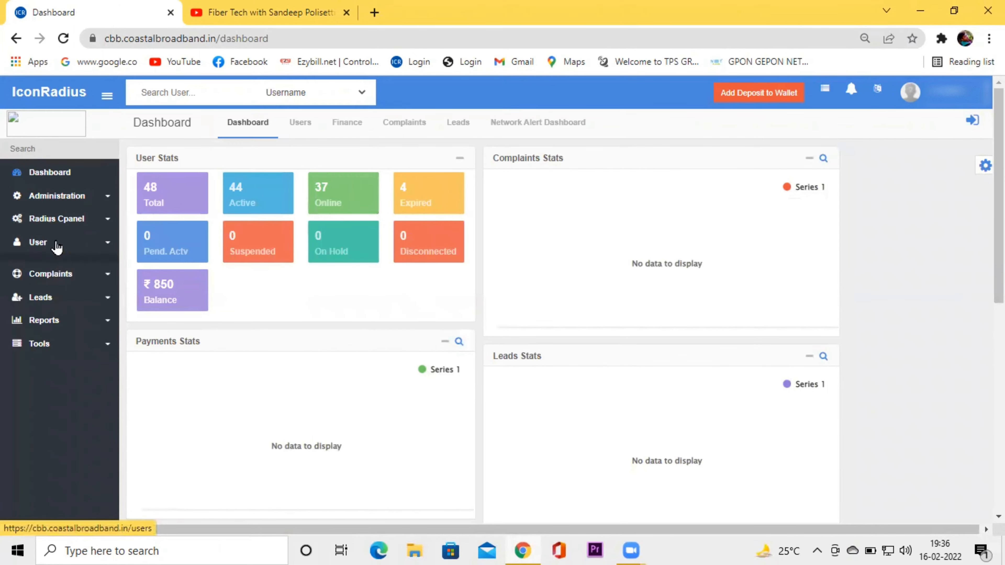
Open the Add User form and set its Branch to T242003.
click(56, 243)
click(54, 301)
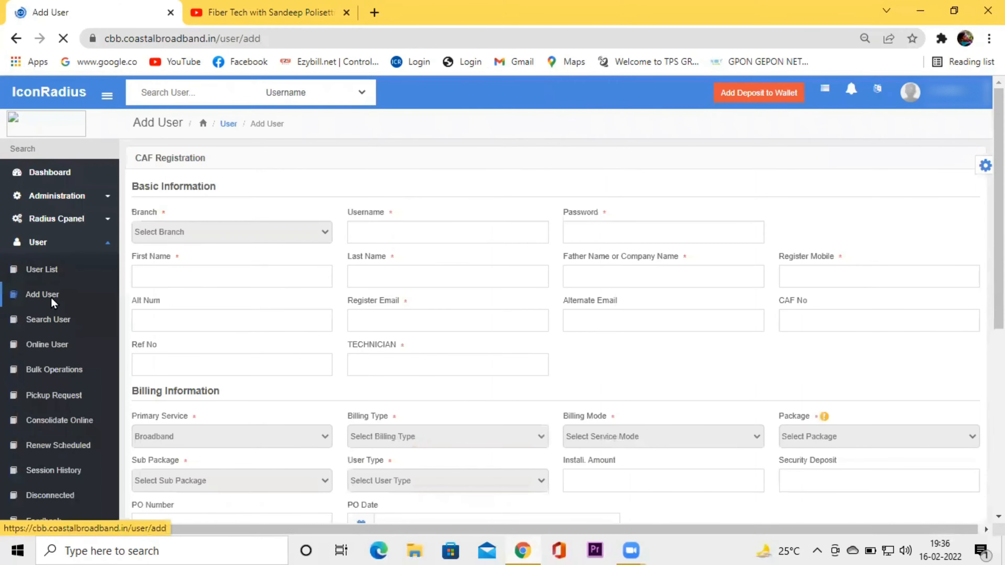
click(230, 237)
click(212, 259)
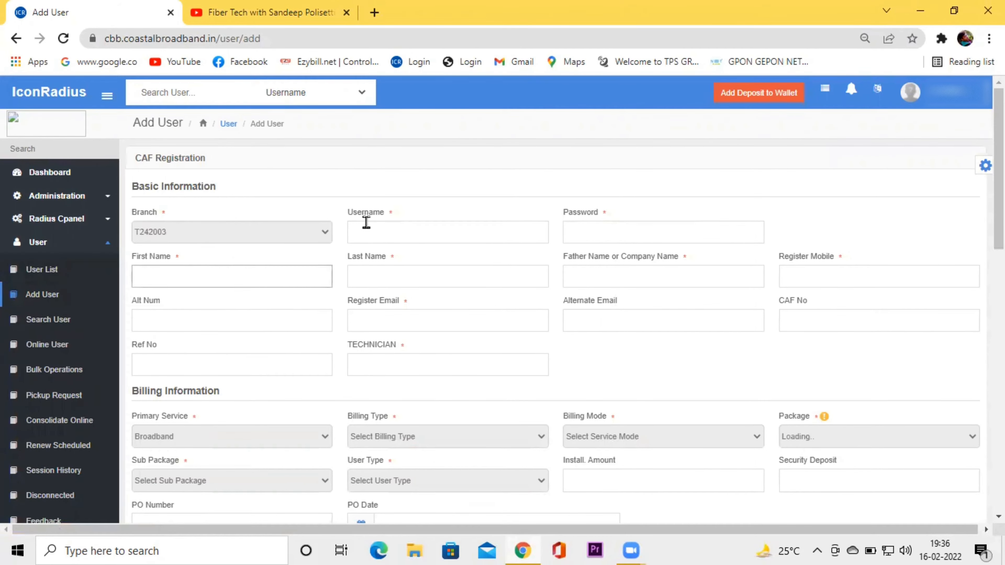
Enter the new username, the account password and the customer's first name.
click(388, 235)
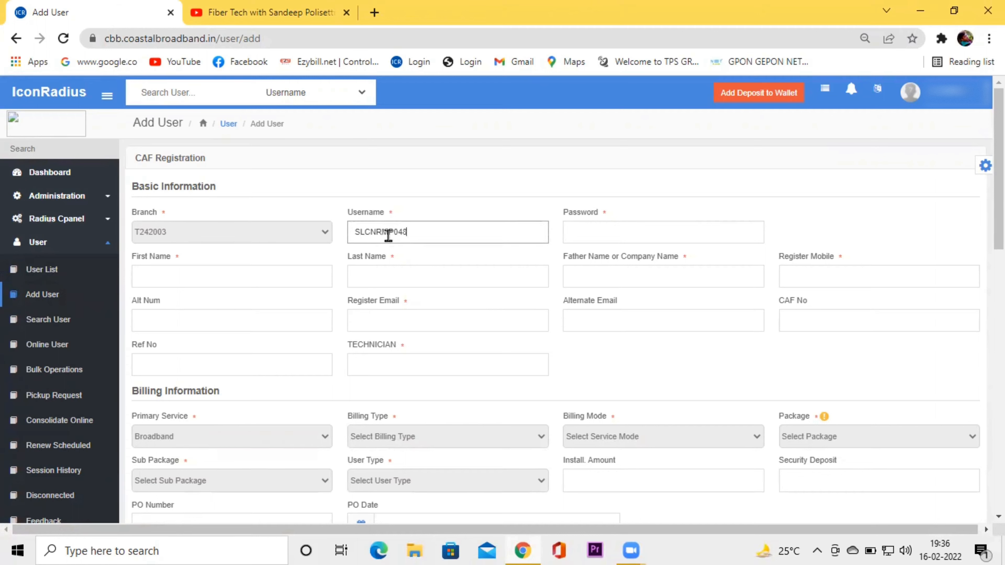
click(629, 238)
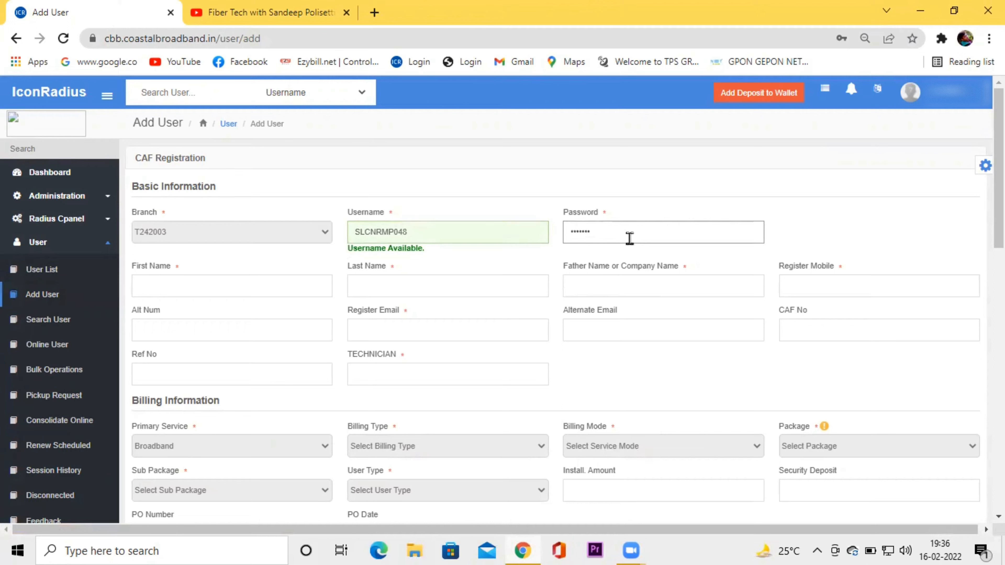
text(•)
click(282, 288)
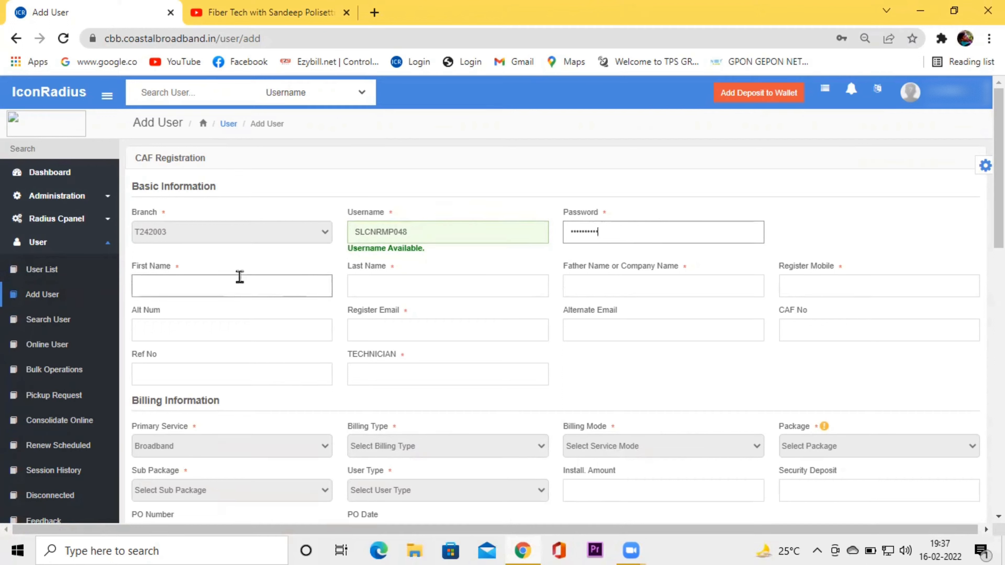
click(223, 291)
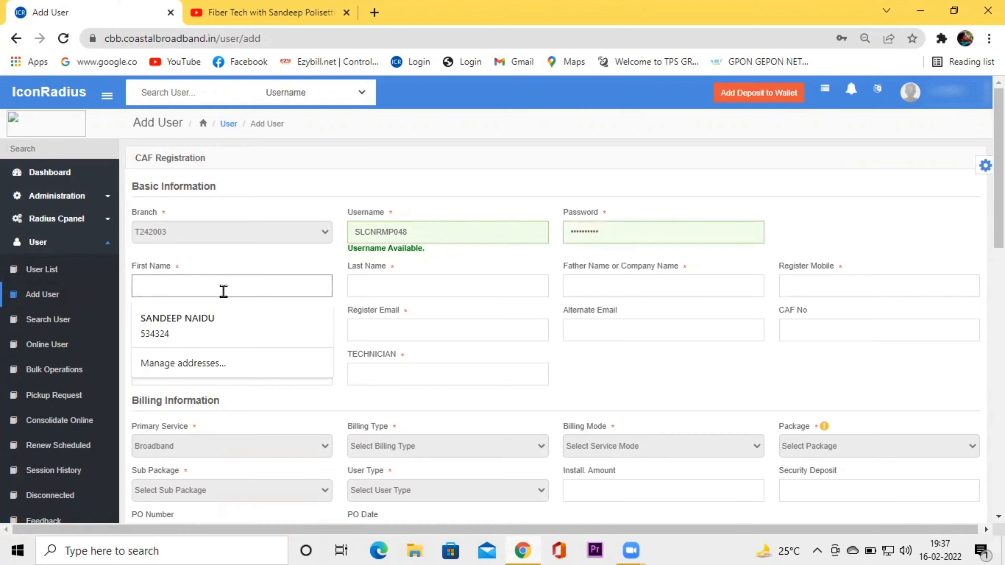
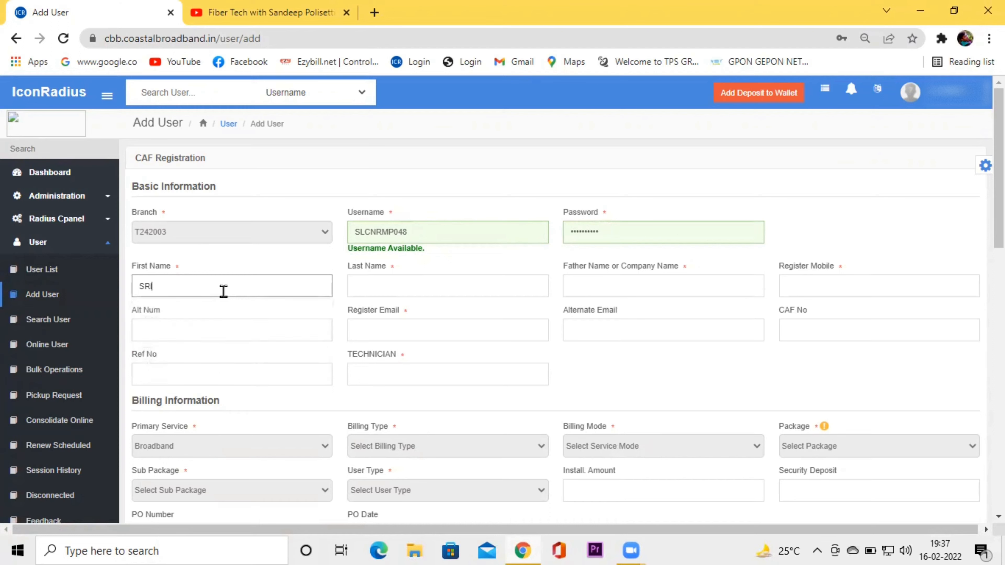
Fill in the customer's last name, father's name and registered mobile number.
click(391, 285)
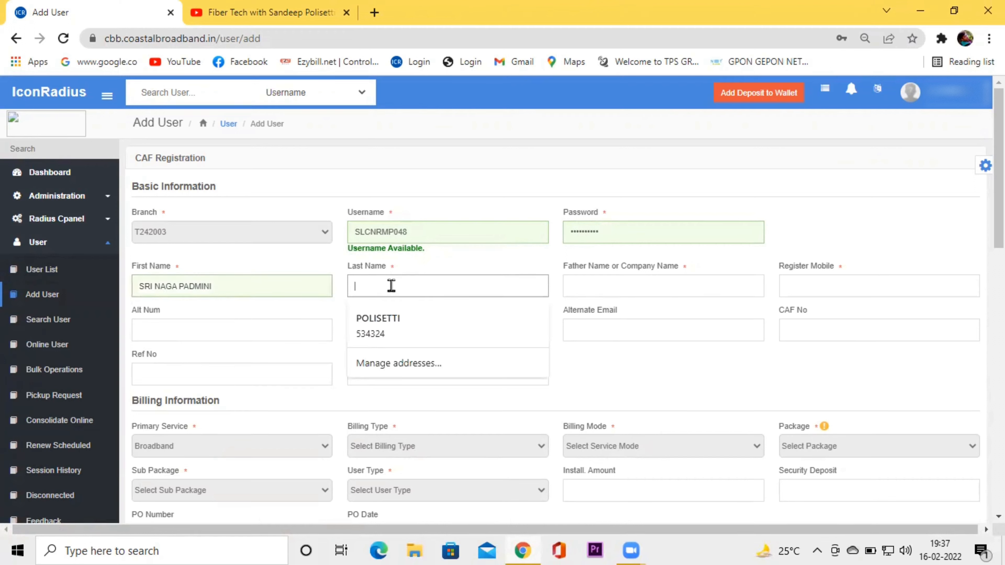
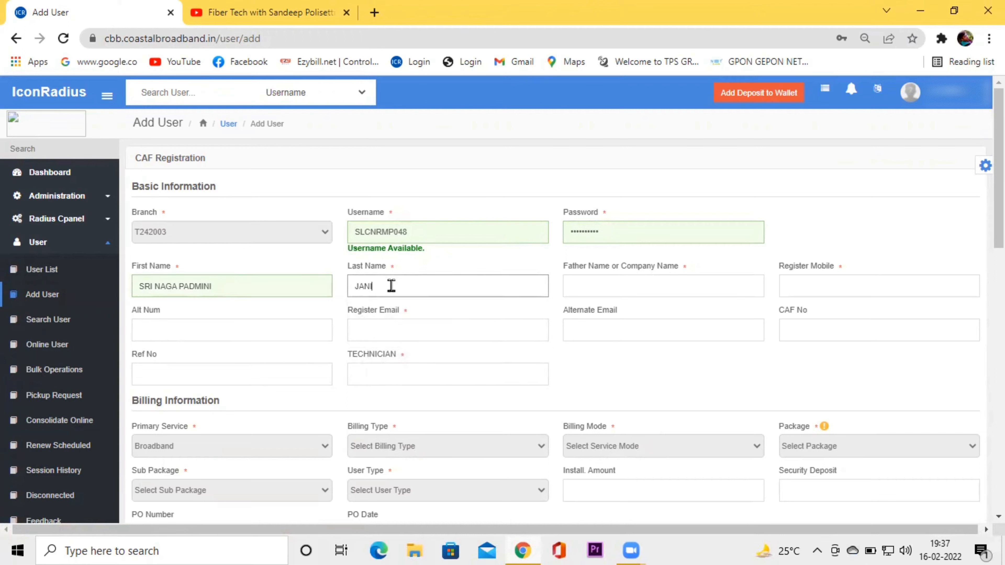
click(625, 284)
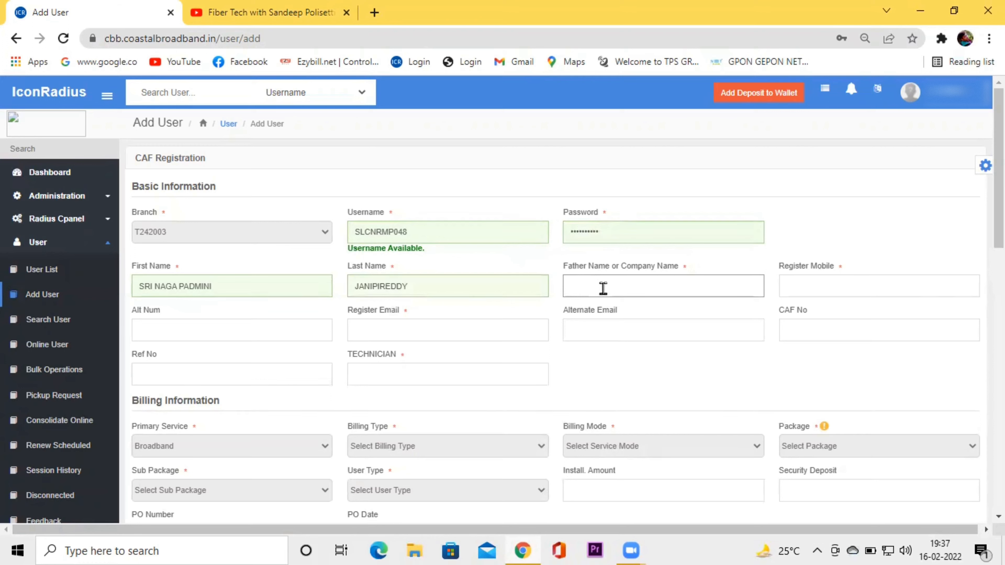
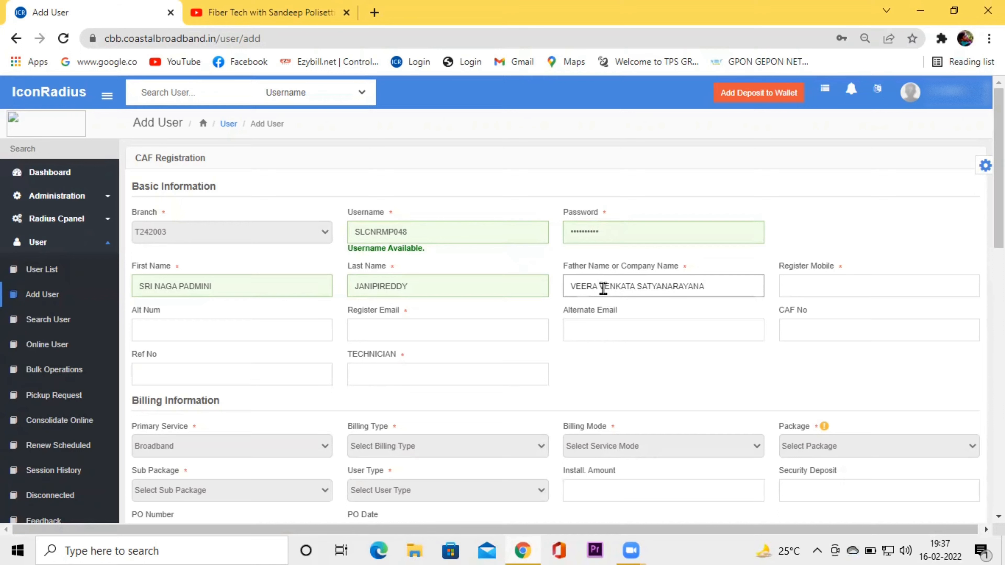
click(791, 285)
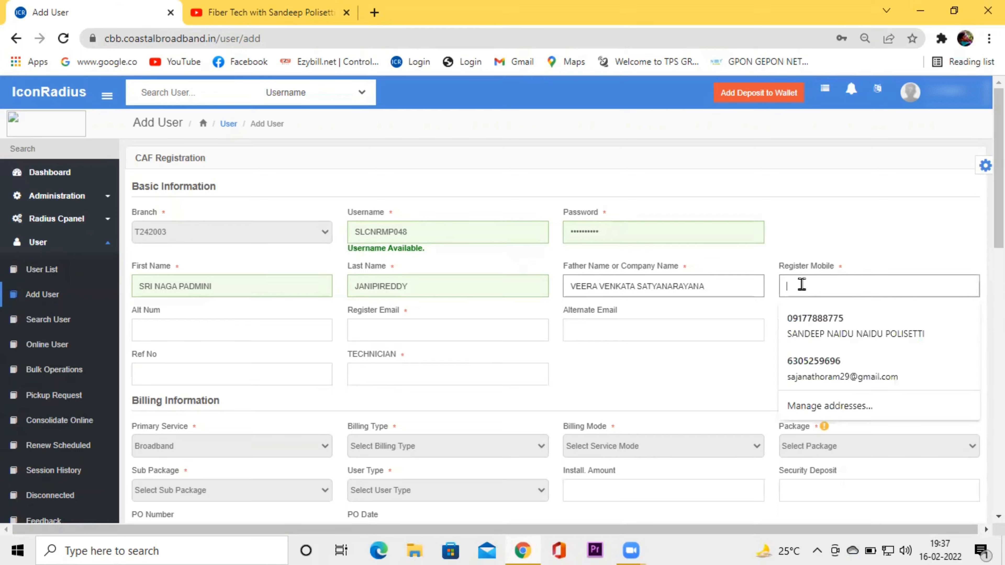
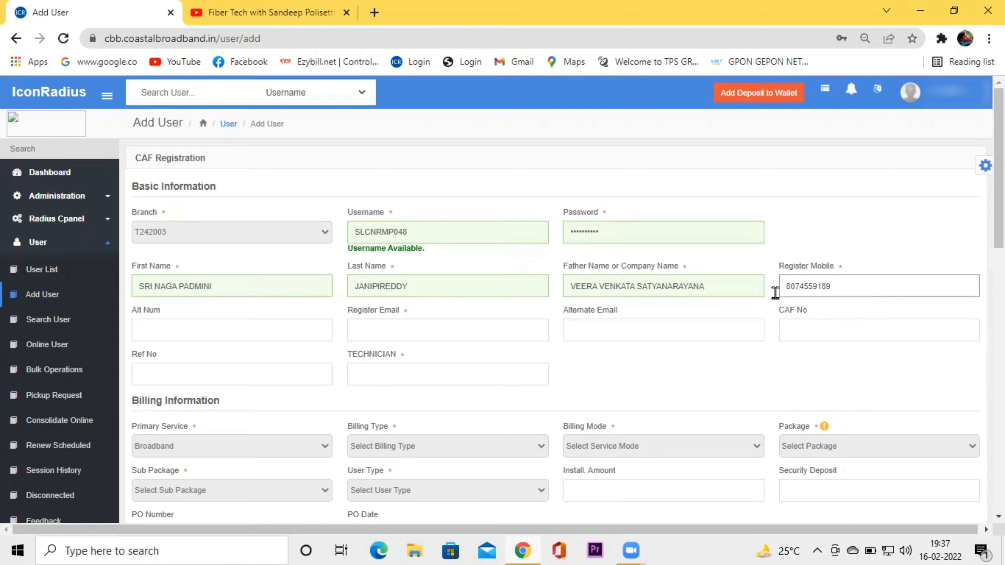
Enter the customer's e-mail address and start typing the technician's name.
click(413, 331)
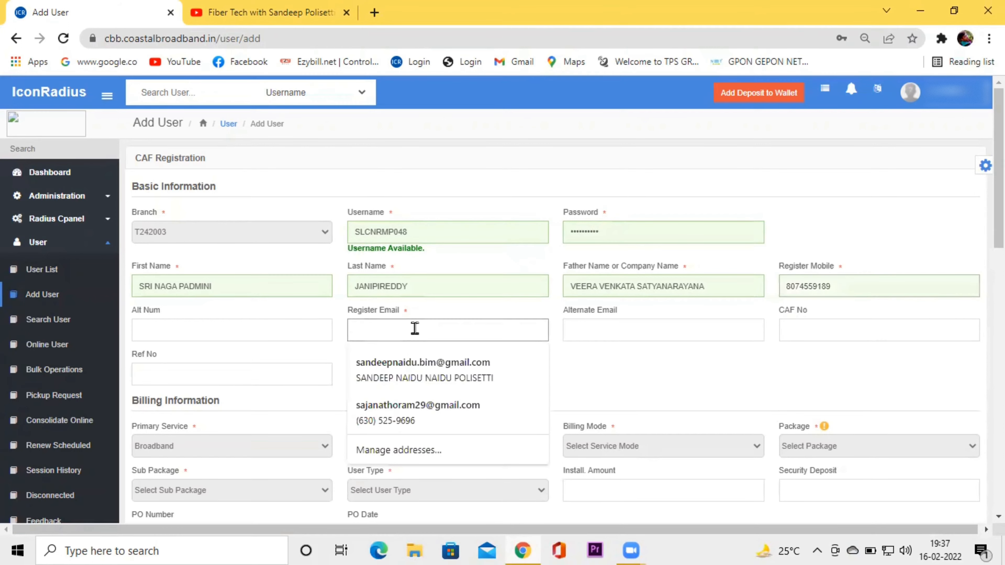
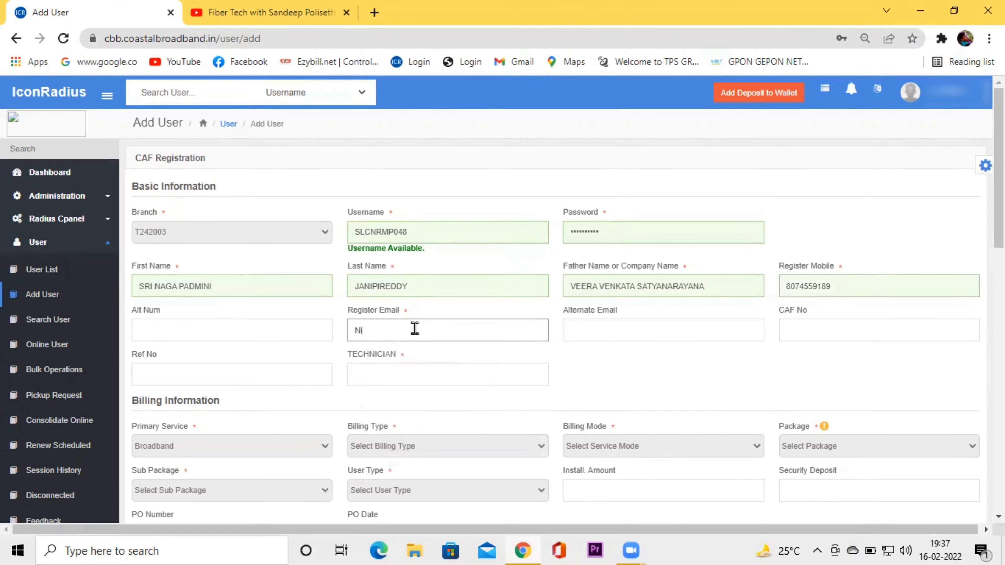
click(378, 381)
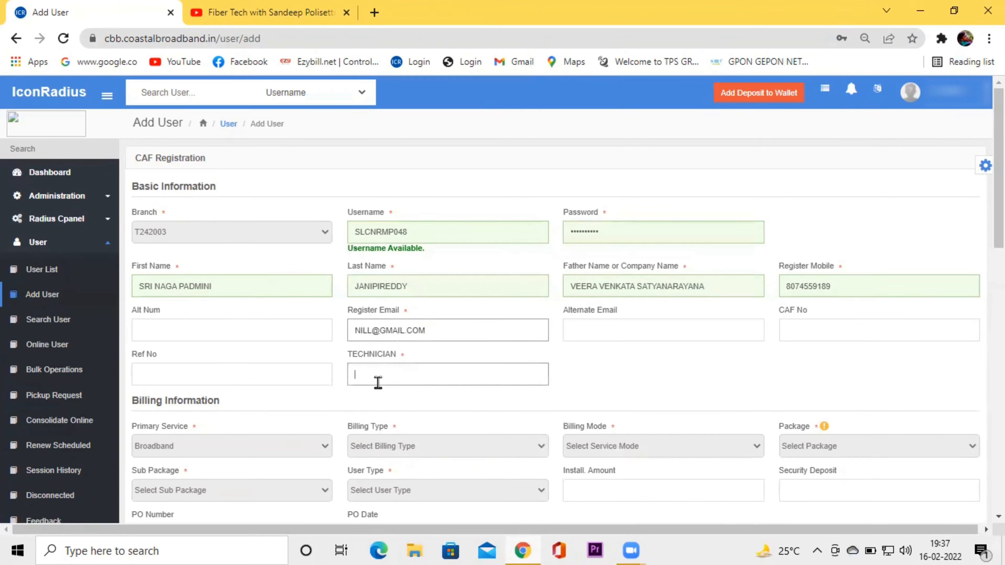
text(sA)
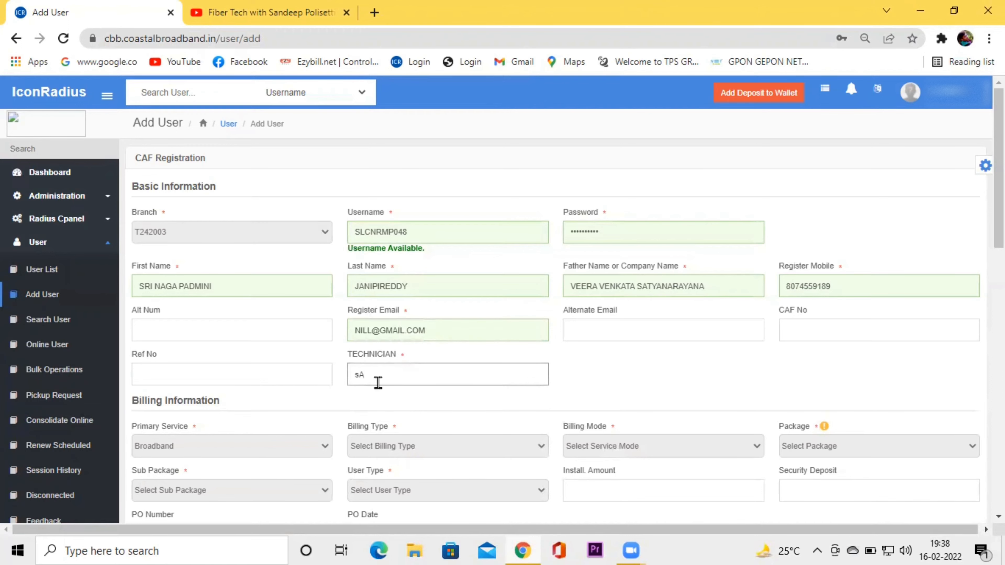
text(SANDEEP)
Set billing type to Prepaid and billing mode to Broadband Prepaid.
scroll(332, 359, down, 3)
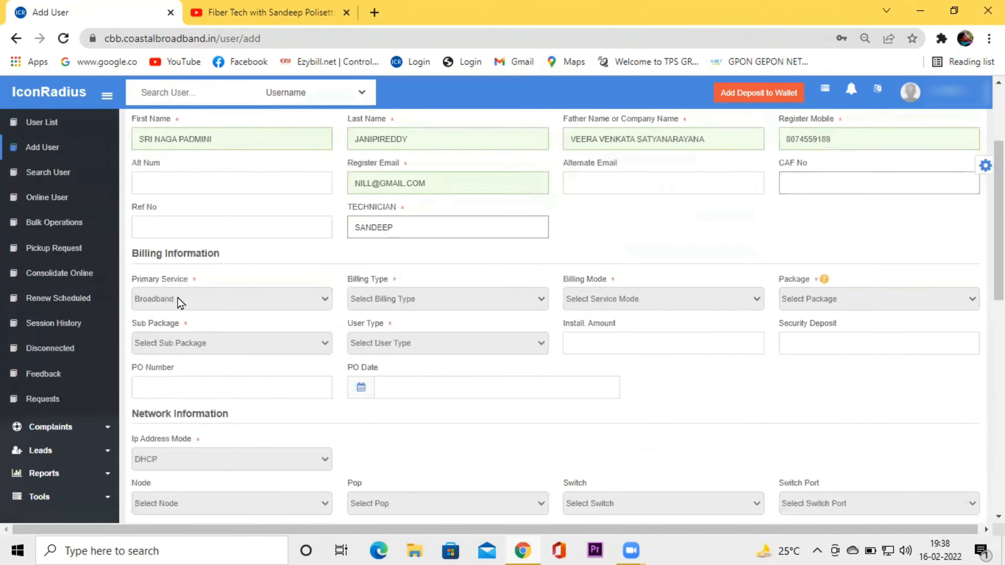
click(236, 304)
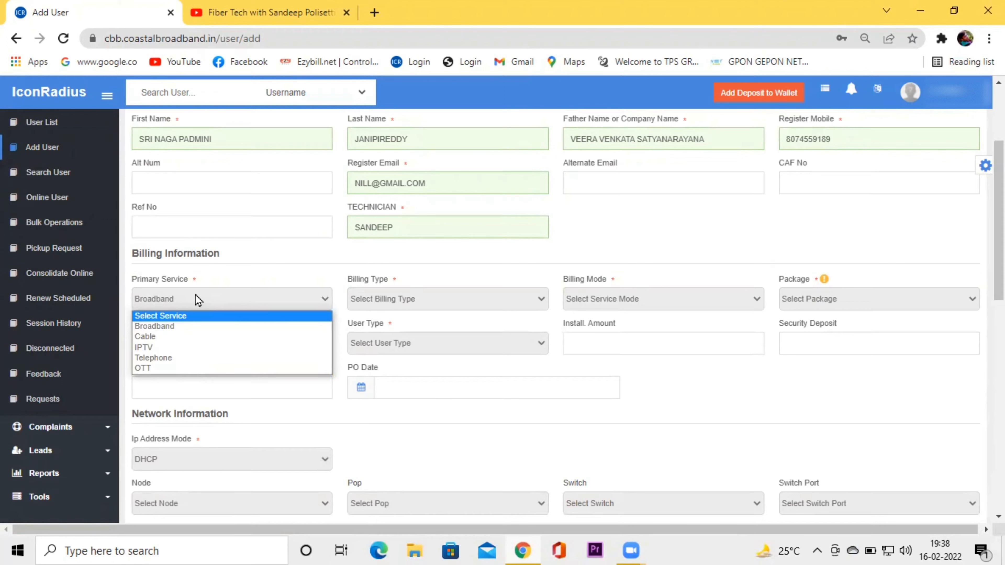
click(463, 296)
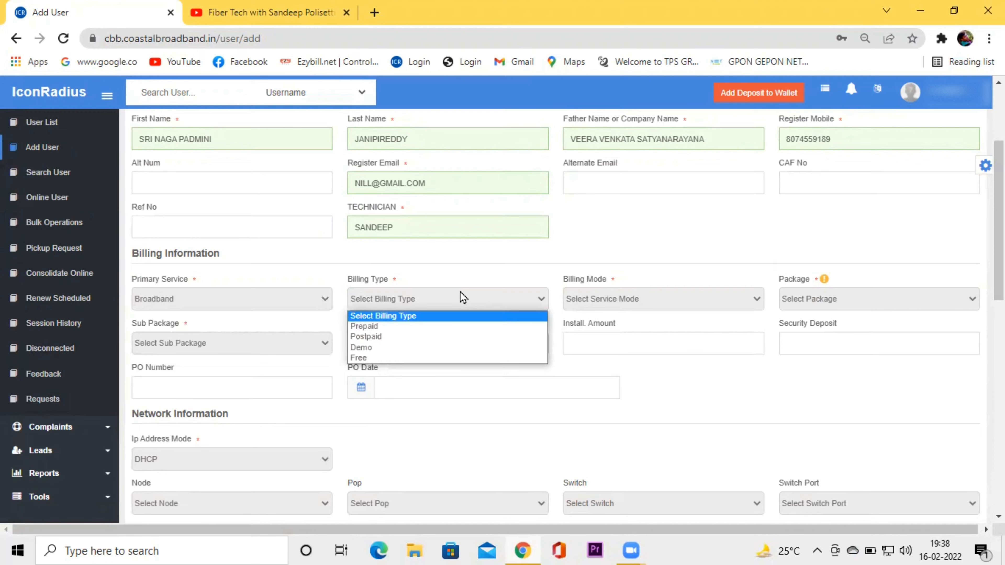
click(422, 330)
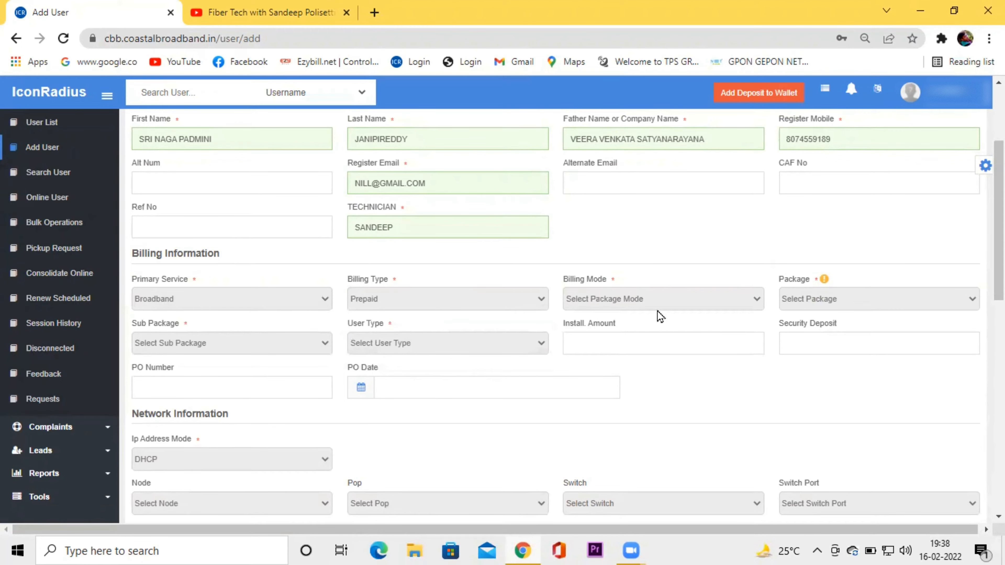
click(672, 303)
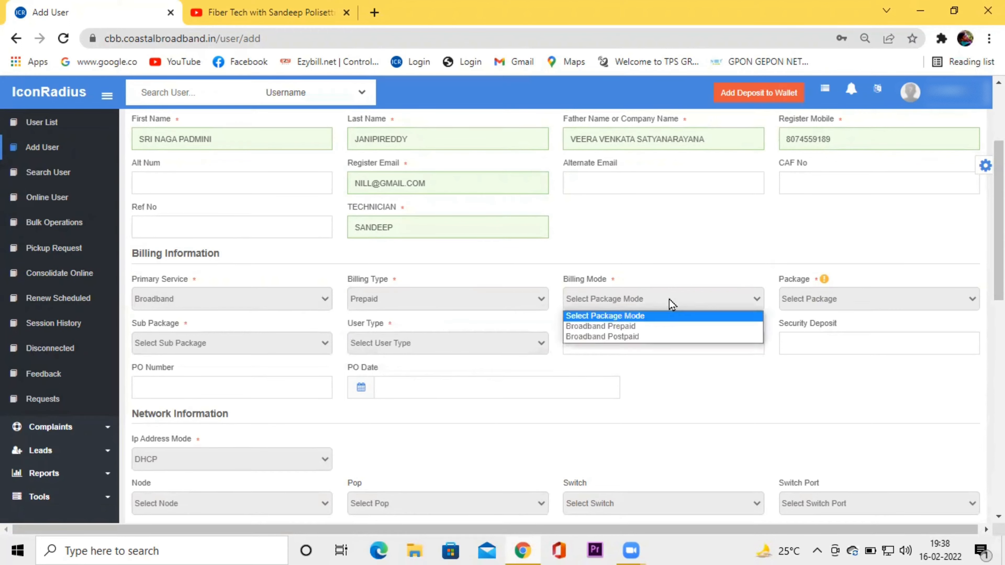
click(648, 326)
Choose package CBB 300, sub-package 1MONTH and user type Individual.
click(841, 301)
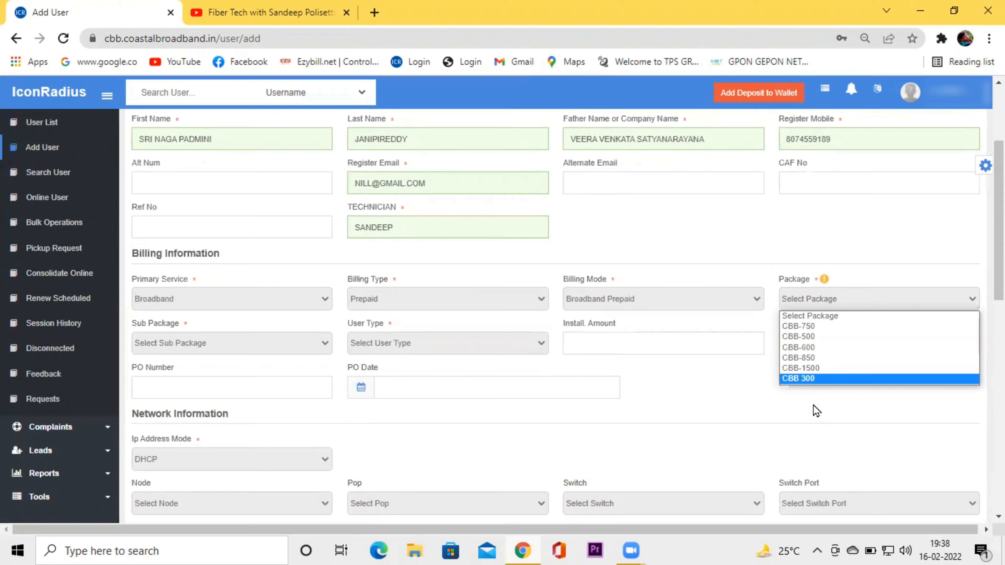
click(829, 379)
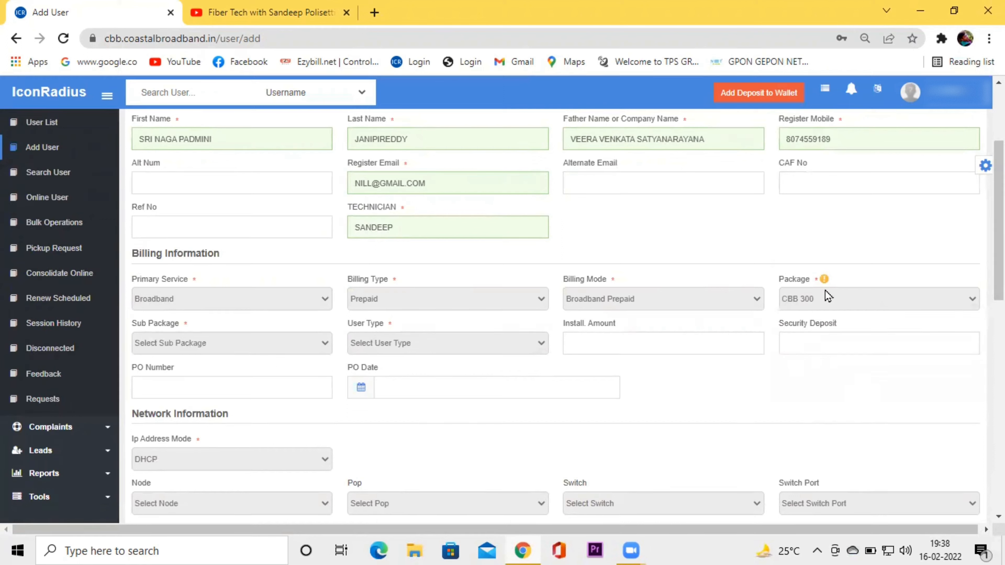
click(297, 345)
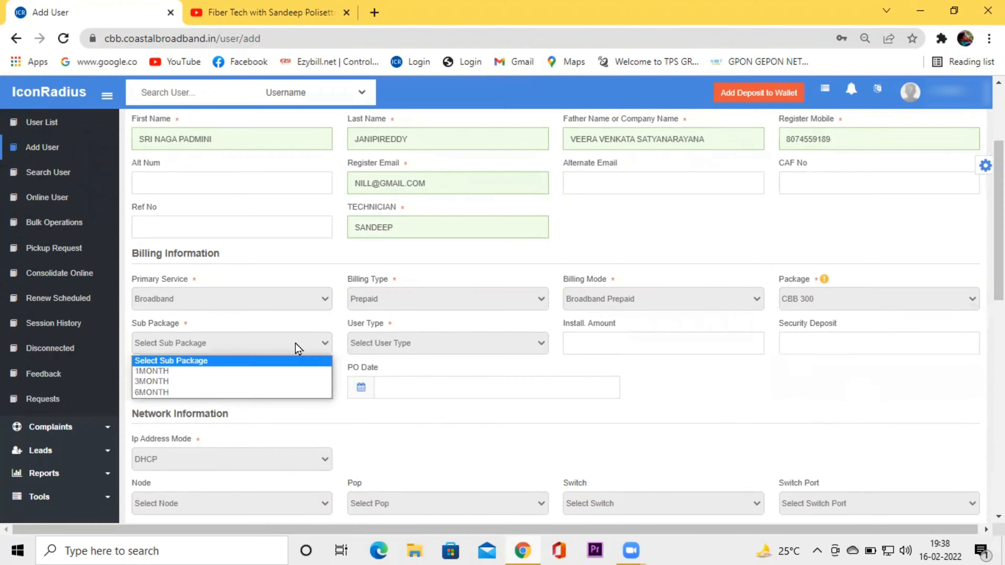
click(210, 374)
click(478, 344)
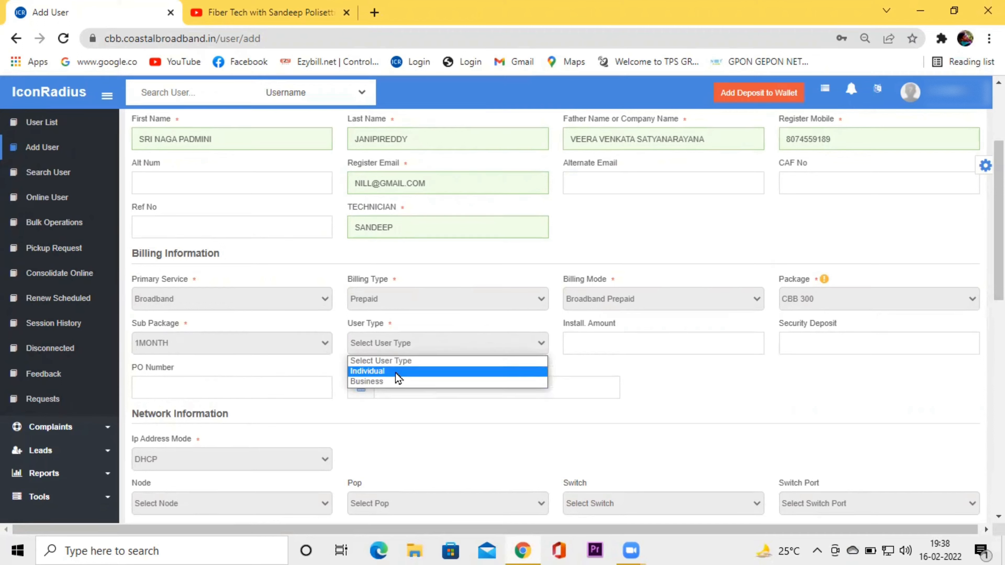
click(396, 375)
Scroll down to the address section and select Andhra Pradesh as the state.
scroll(395, 319, down, 4)
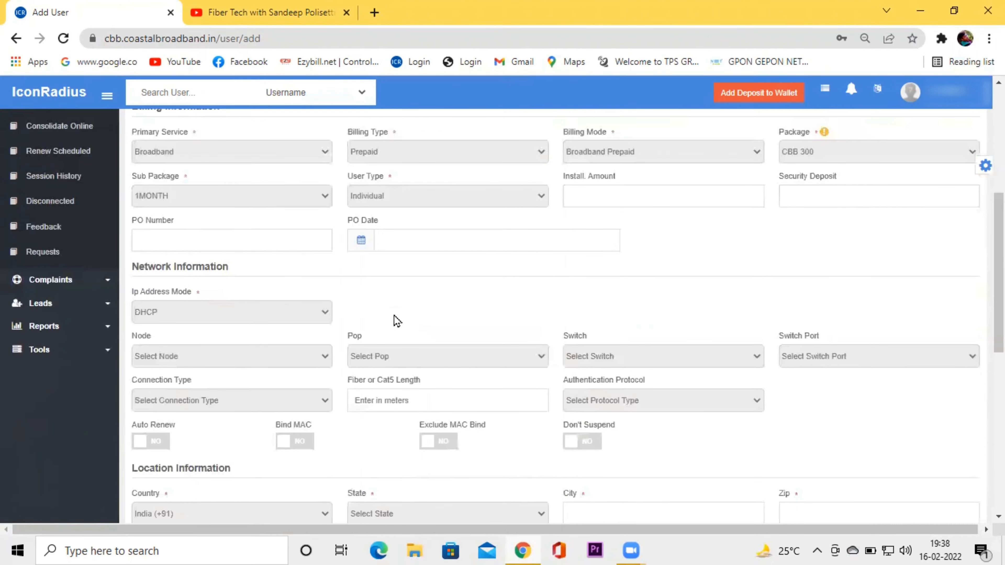
scroll(396, 321, down, 2)
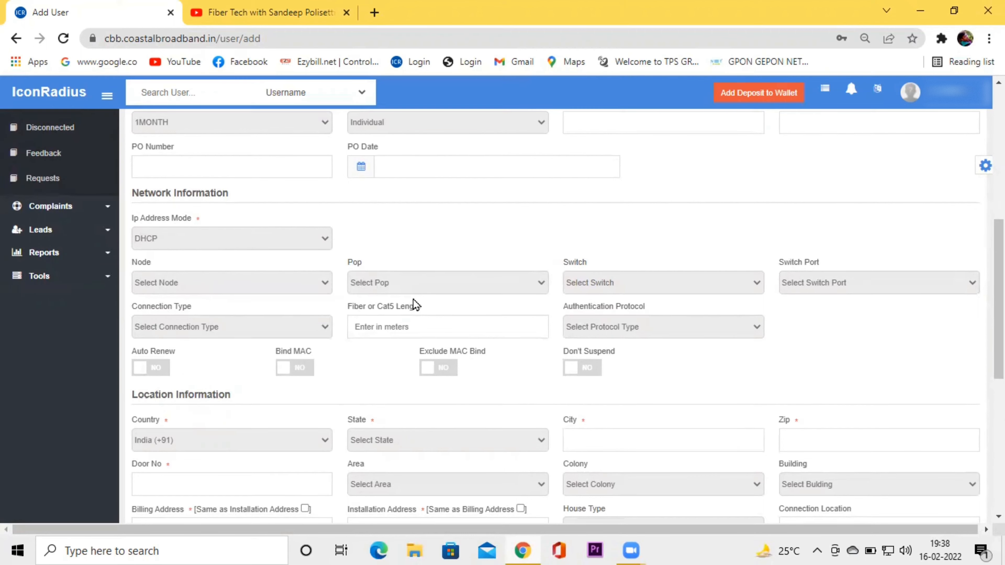
scroll(413, 299, up, 10)
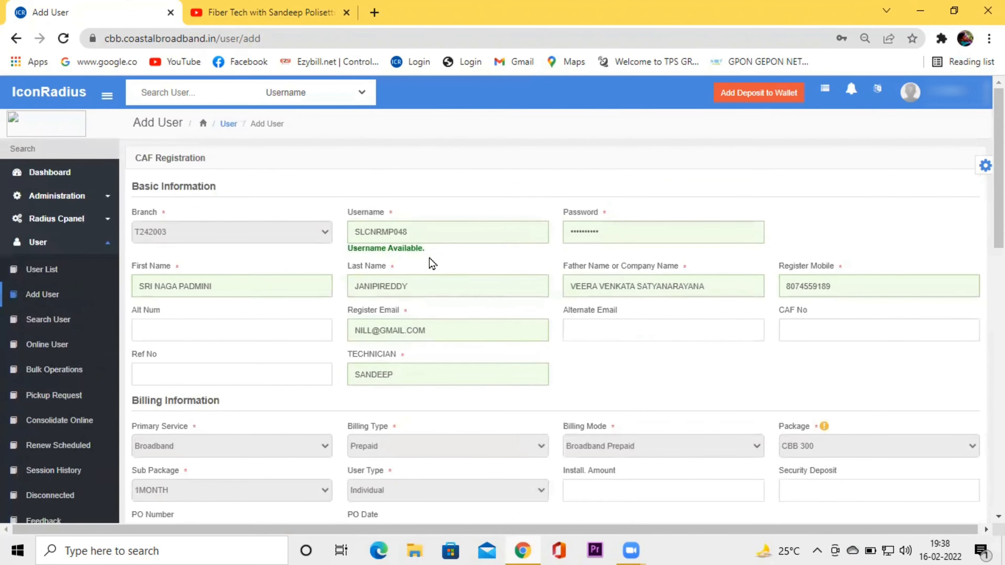
scroll(477, 312, down, 4)
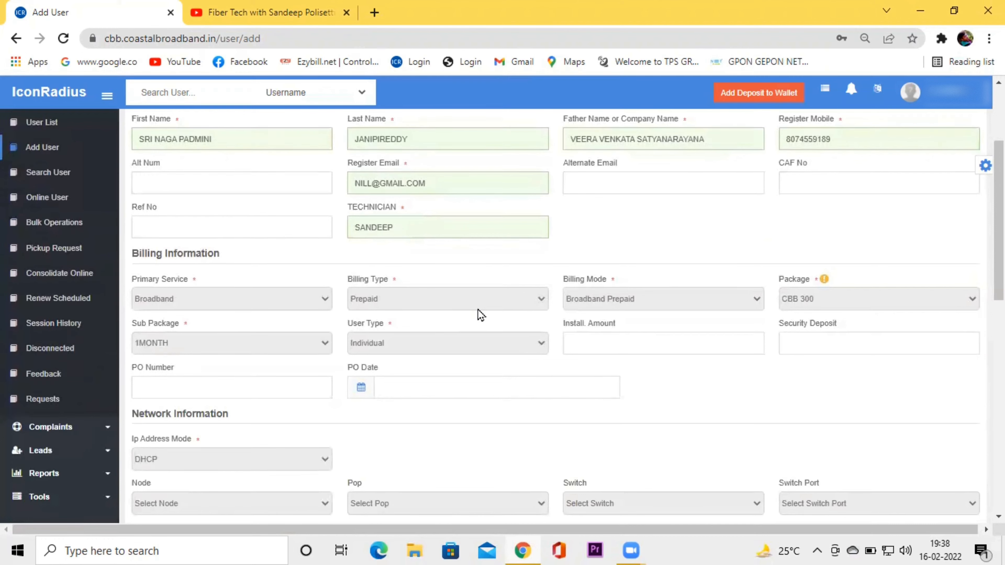
scroll(480, 314, down, 4)
scroll(481, 315, down, 2)
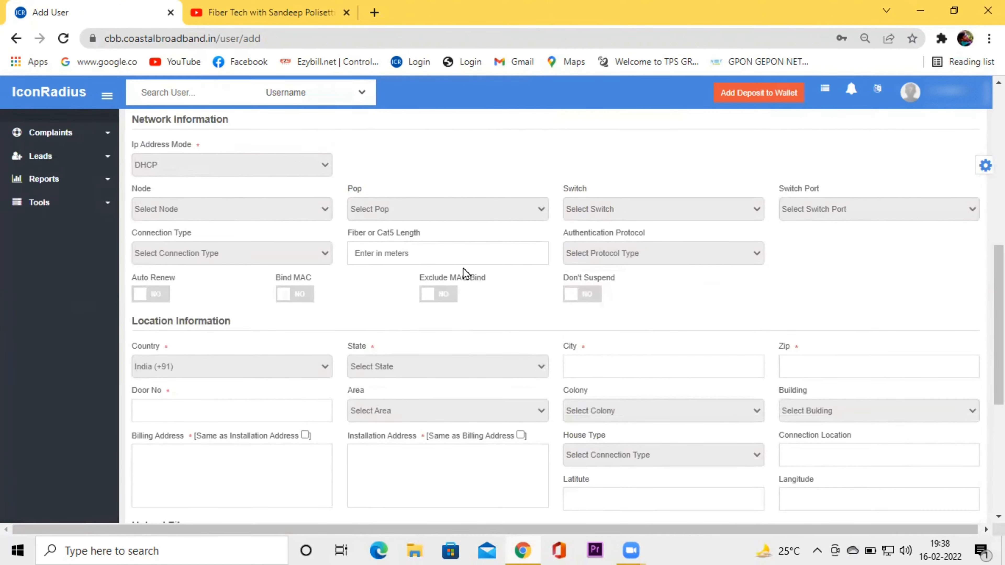
scroll(466, 273, down, 2)
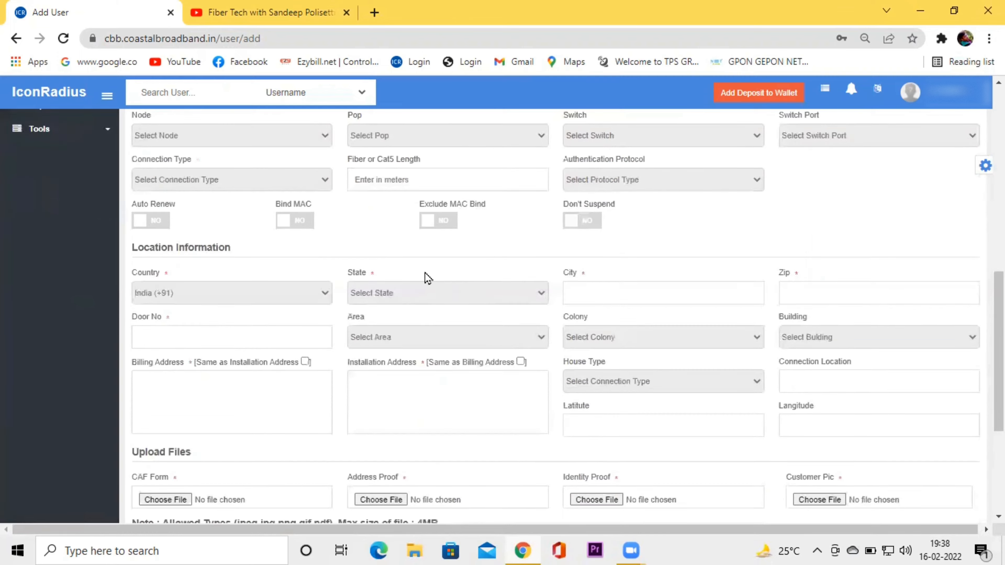
click(488, 299)
click(441, 329)
click(633, 290)
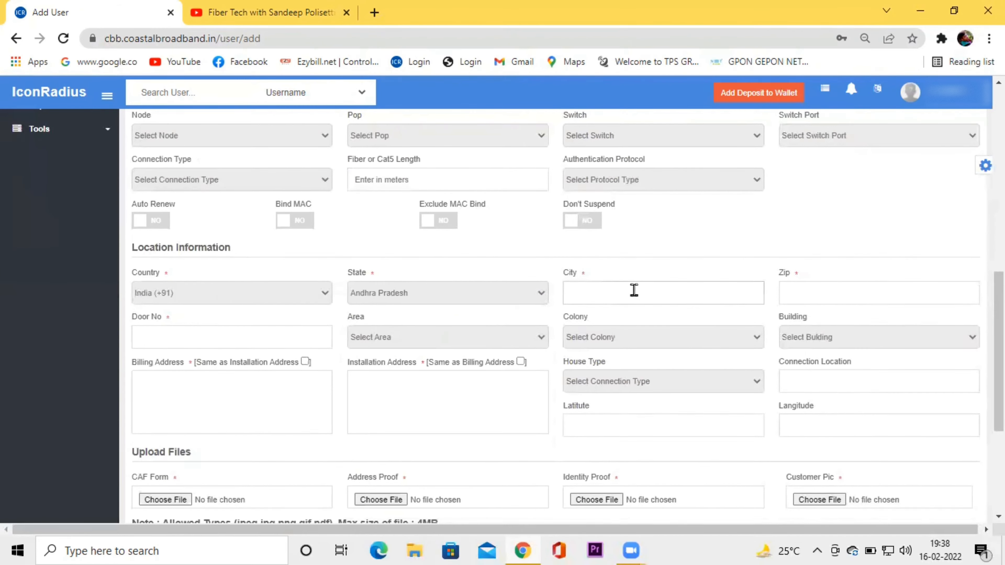
Enter the customer's city and zip code, then move to the door number.
click(634, 290)
text(RAMANNAPA)
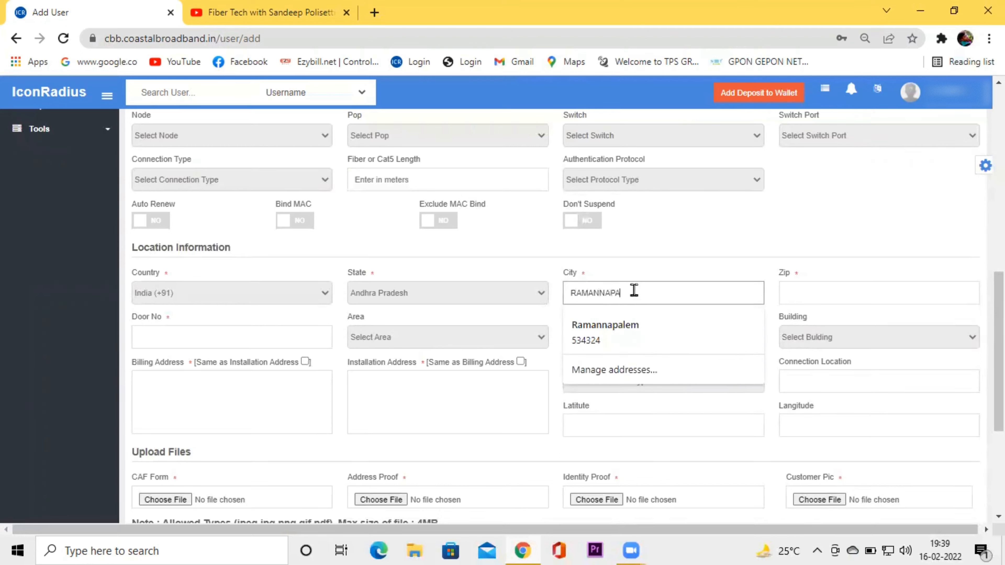
text(LEM)
click(825, 290)
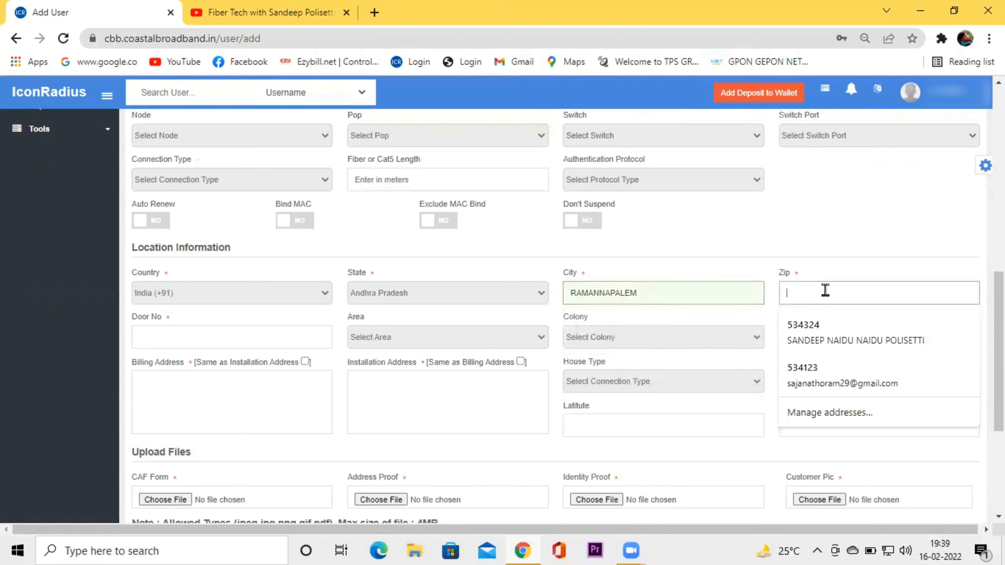
text(534324)
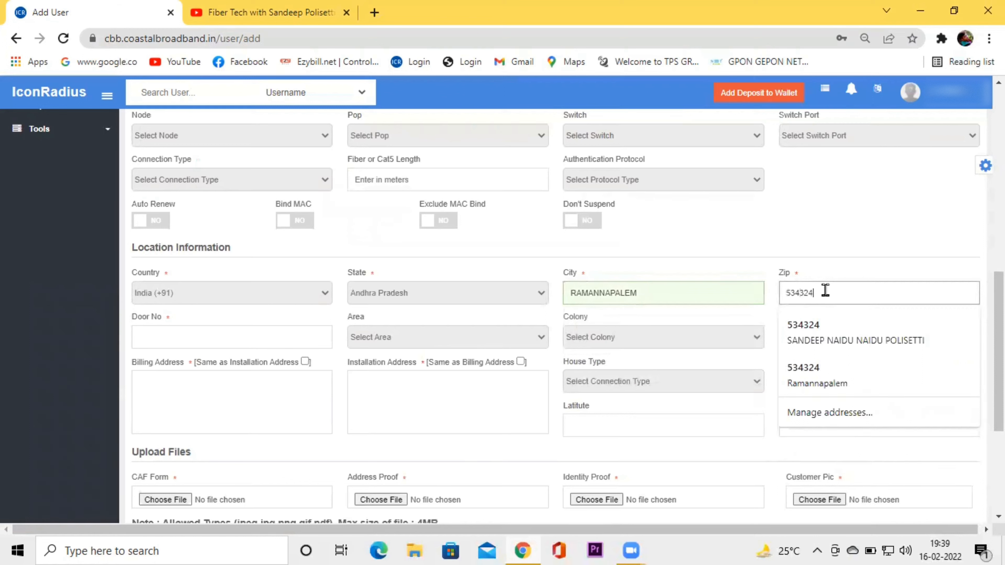
click(213, 341)
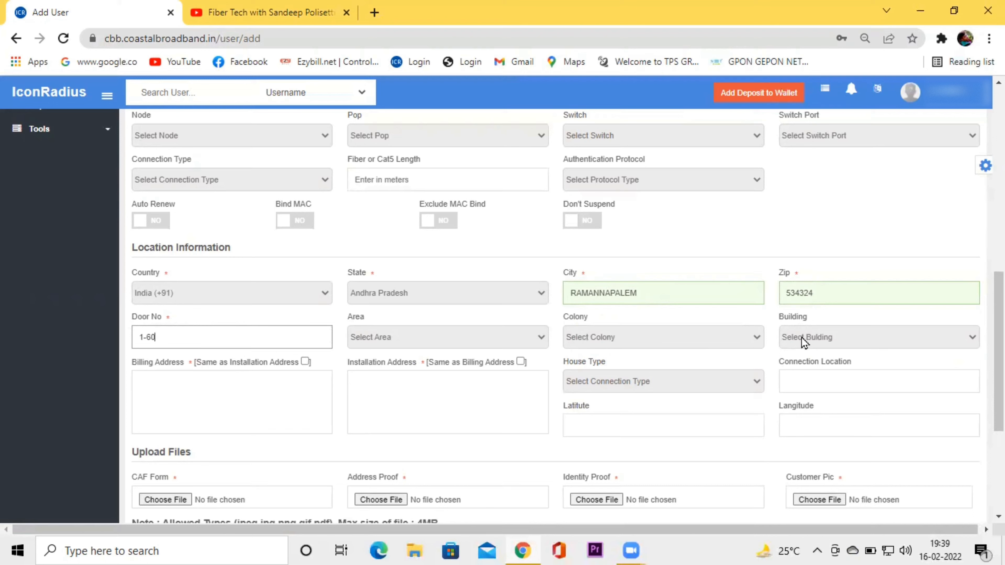
Enter the billing address, copy it to the installation address, and check the 4MB upload limit.
click(512, 396)
click(222, 393)
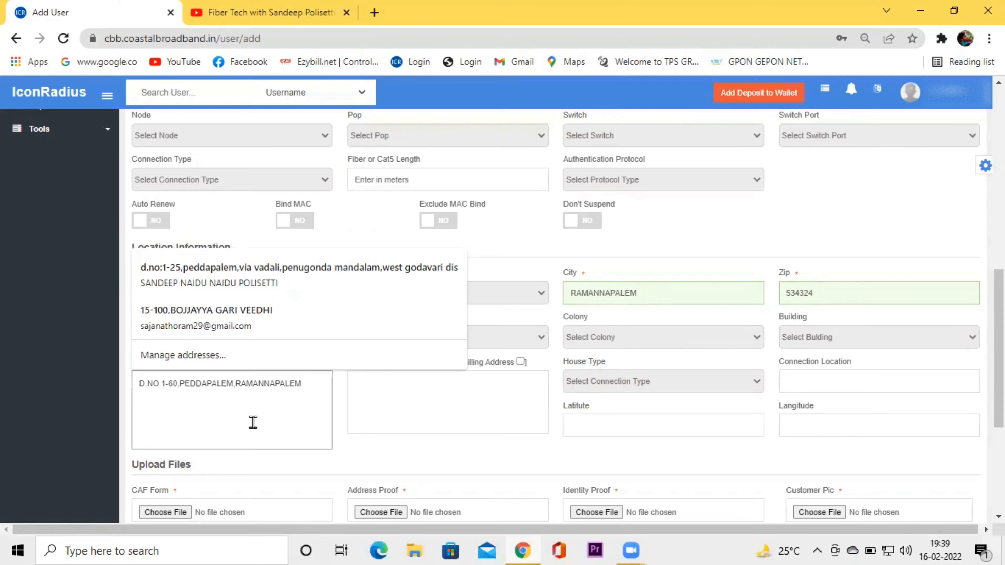
click(292, 405)
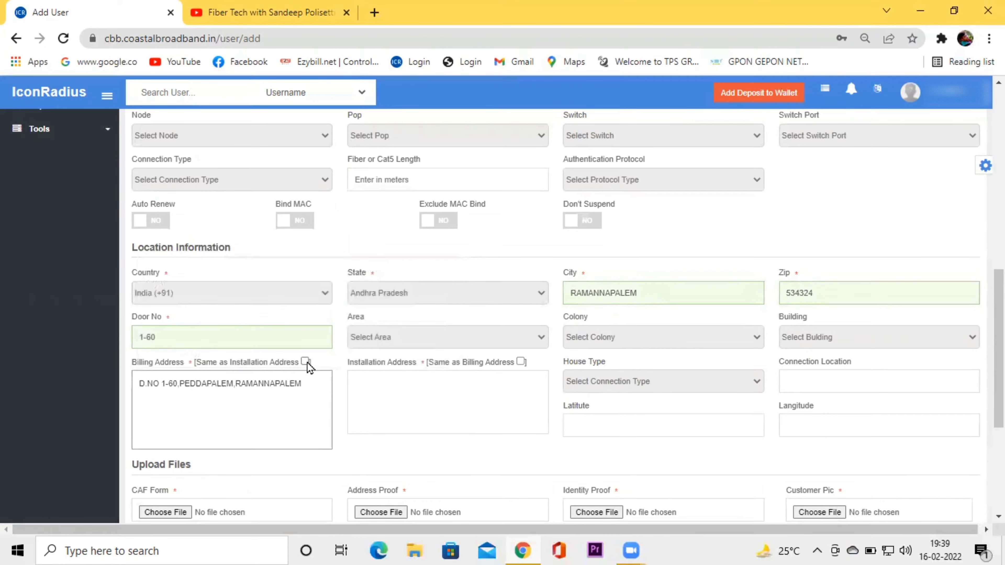
click(521, 361)
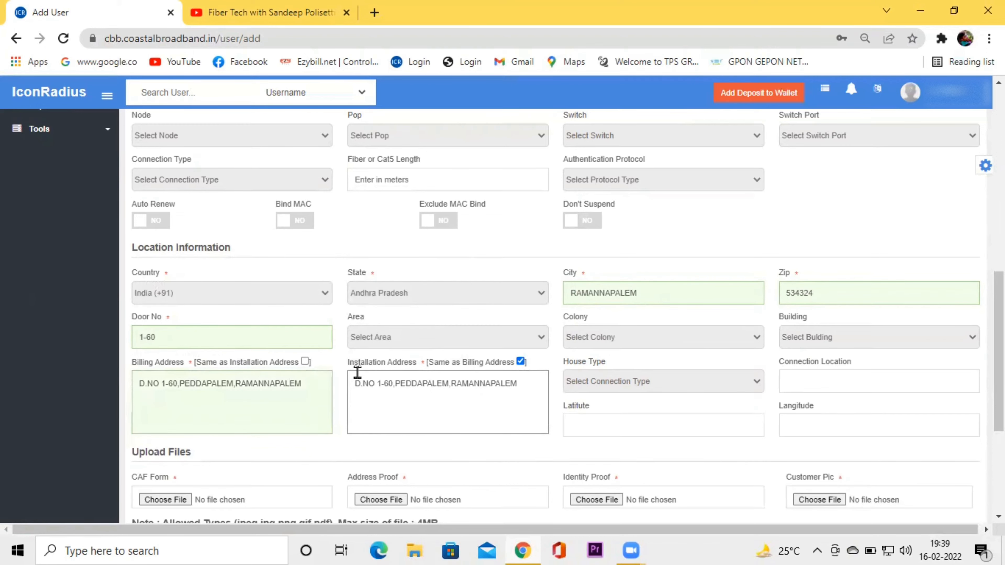
scroll(407, 404, down, 3)
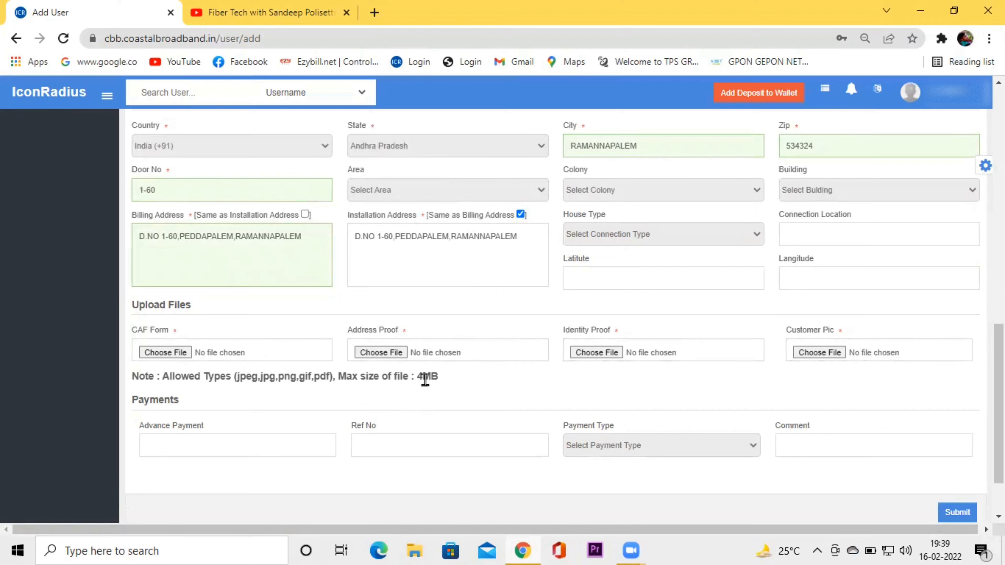
drag(418, 376, 438, 374)
click(439, 376)
click(919, 11)
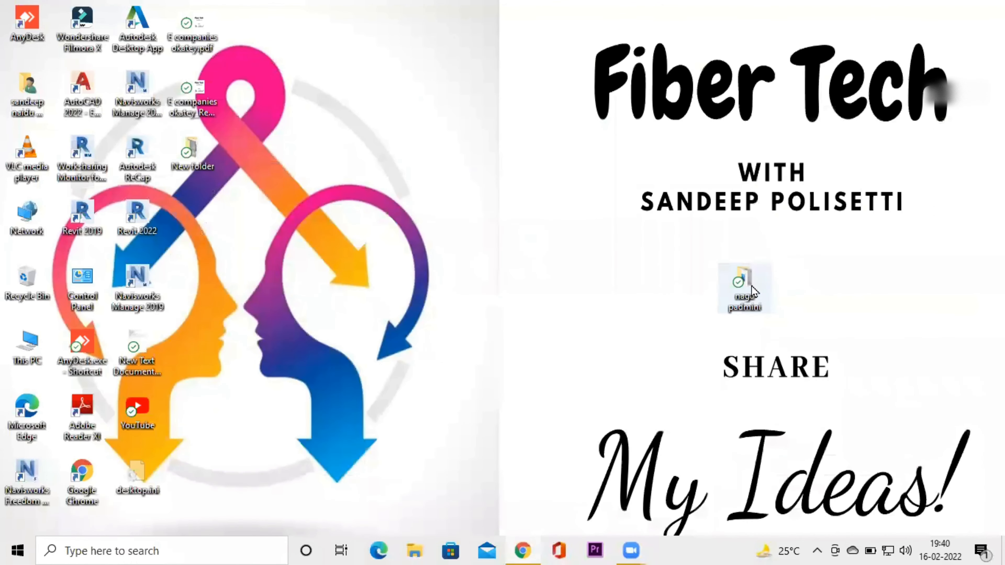
double_click(744, 287)
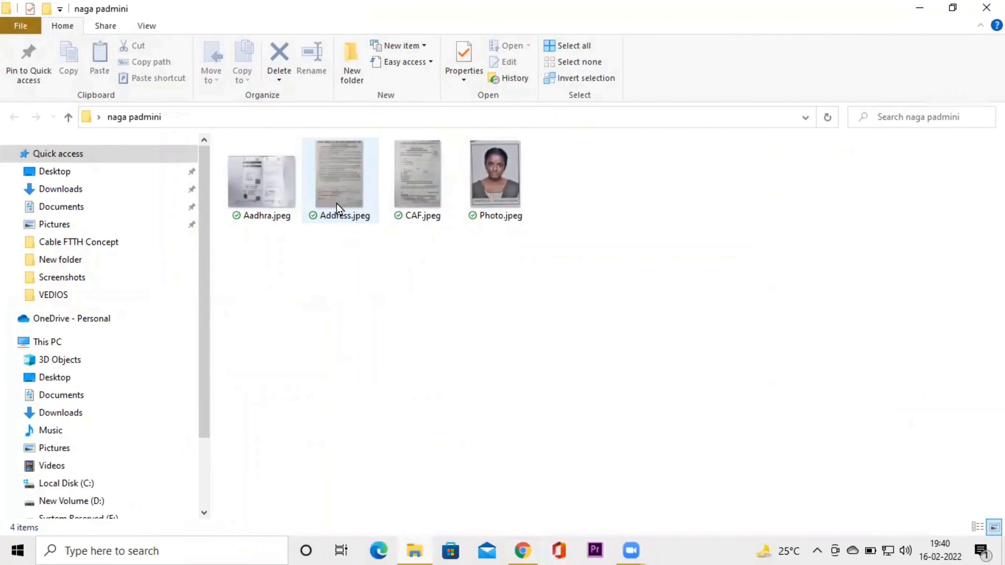
click(919, 11)
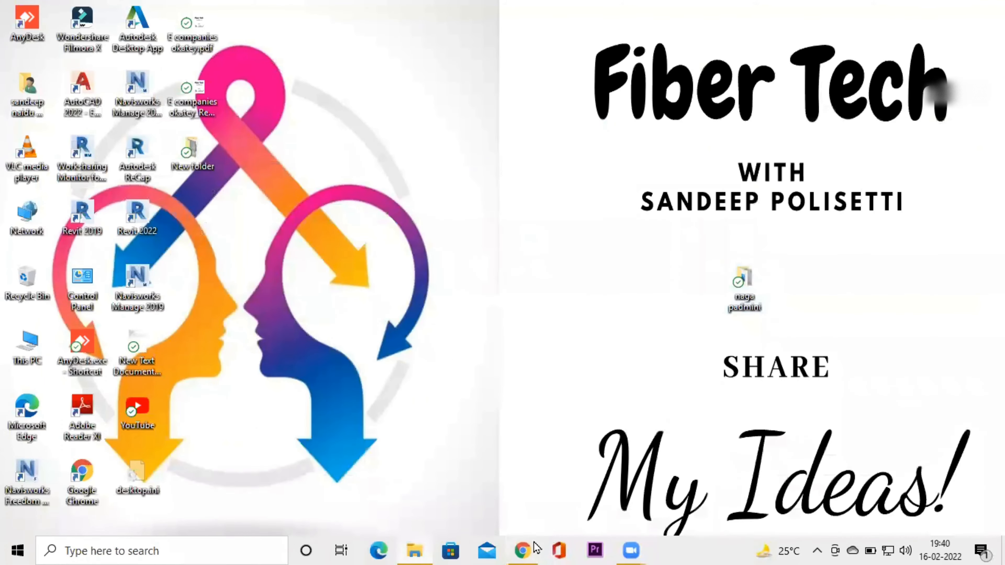
click(529, 541)
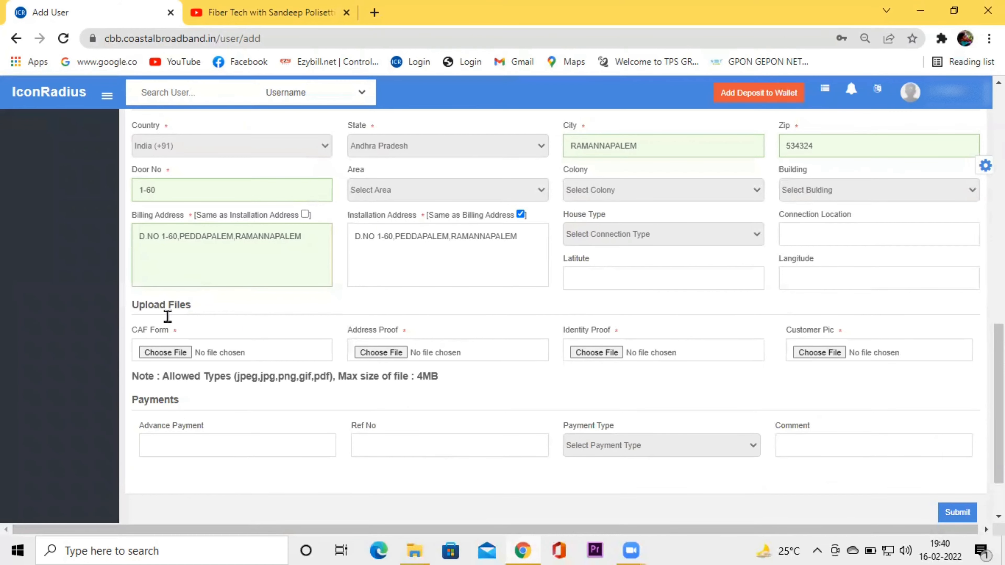
Attach CAF.jpeg from the customer's Desktop documents folder as the CAF Form.
click(171, 354)
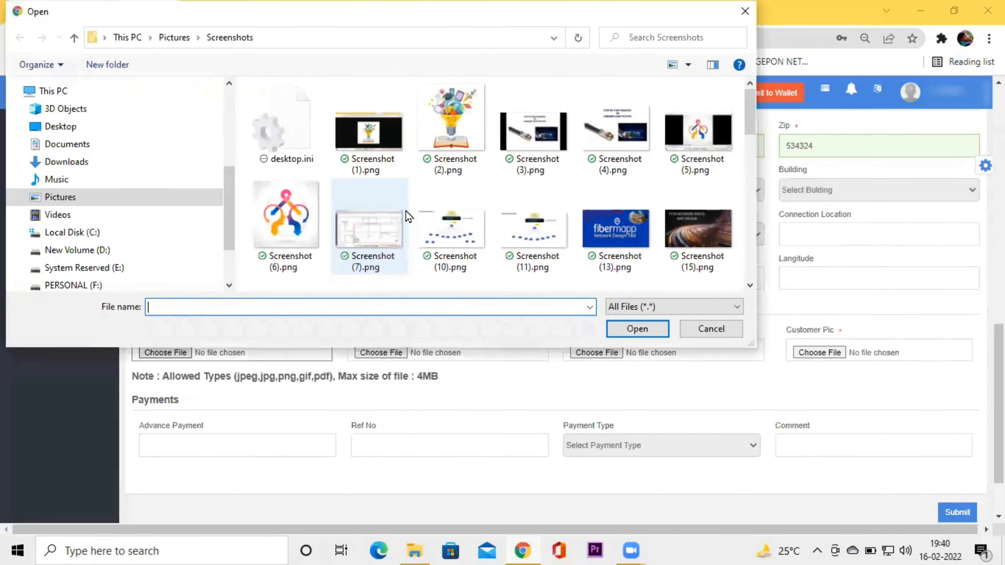
click(59, 126)
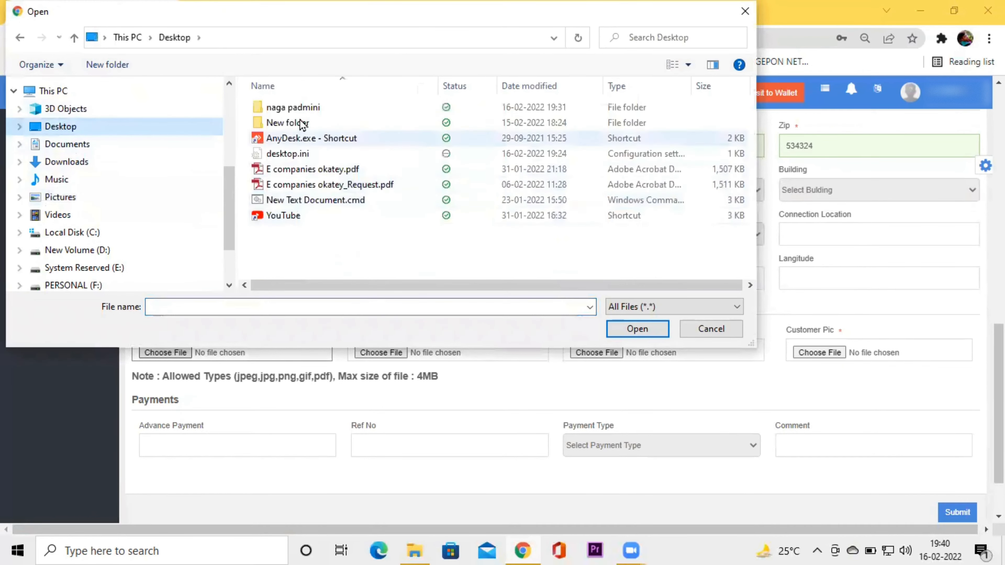
double_click(304, 109)
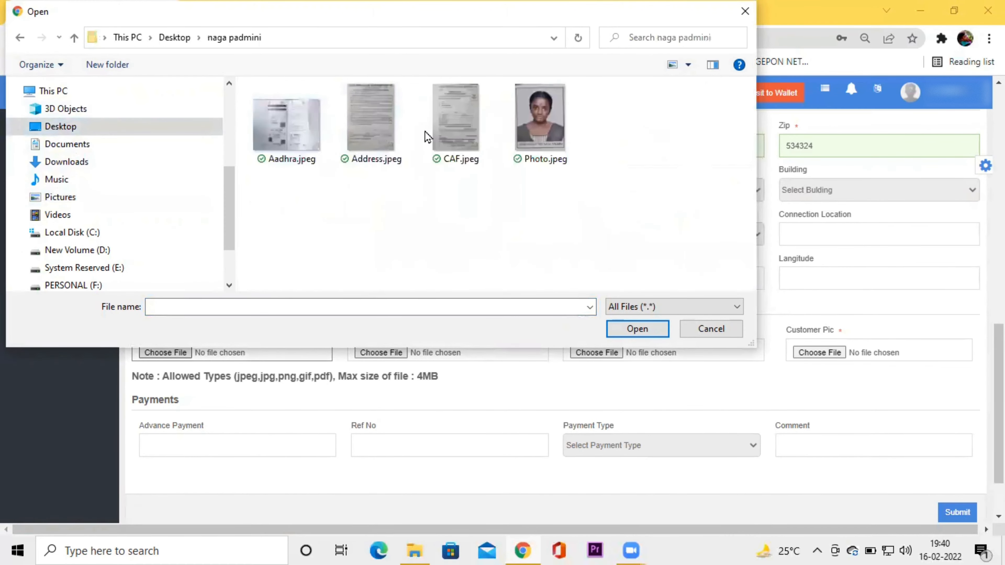
click(455, 118)
click(637, 328)
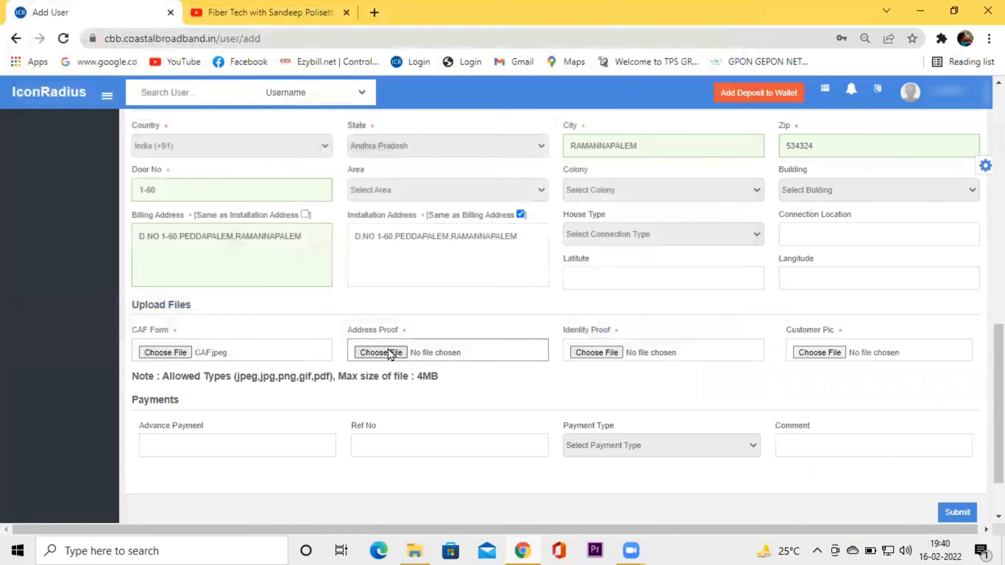
Attach Address.jpeg as address proof and Aadhra.jpeg as identity proof.
click(389, 351)
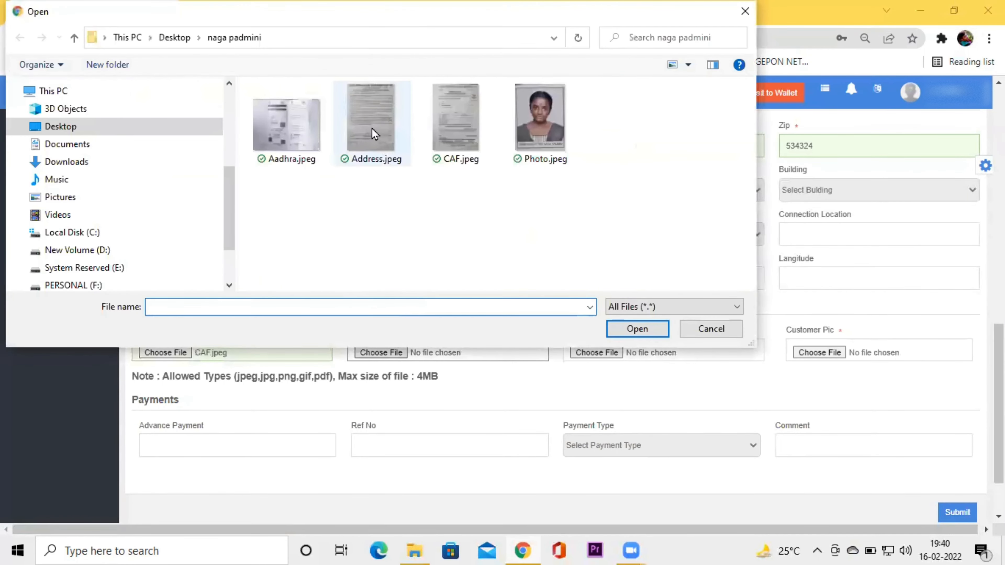
click(374, 133)
click(632, 326)
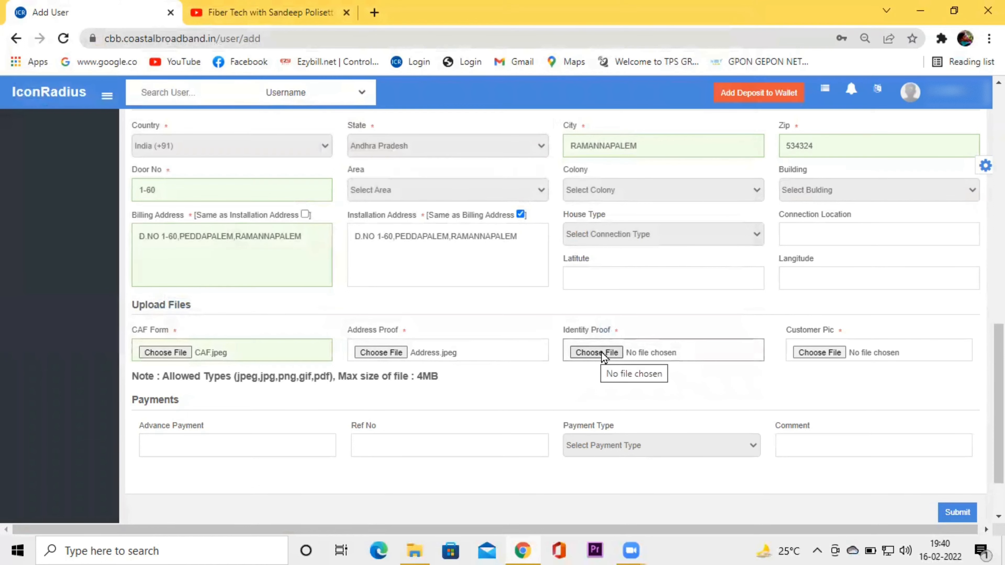
click(603, 353)
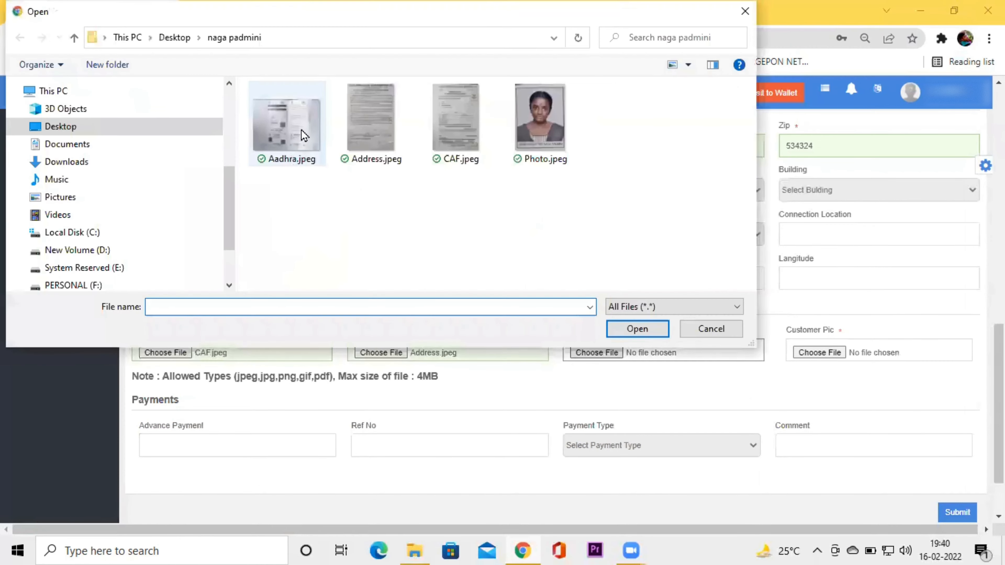
click(304, 135)
click(637, 330)
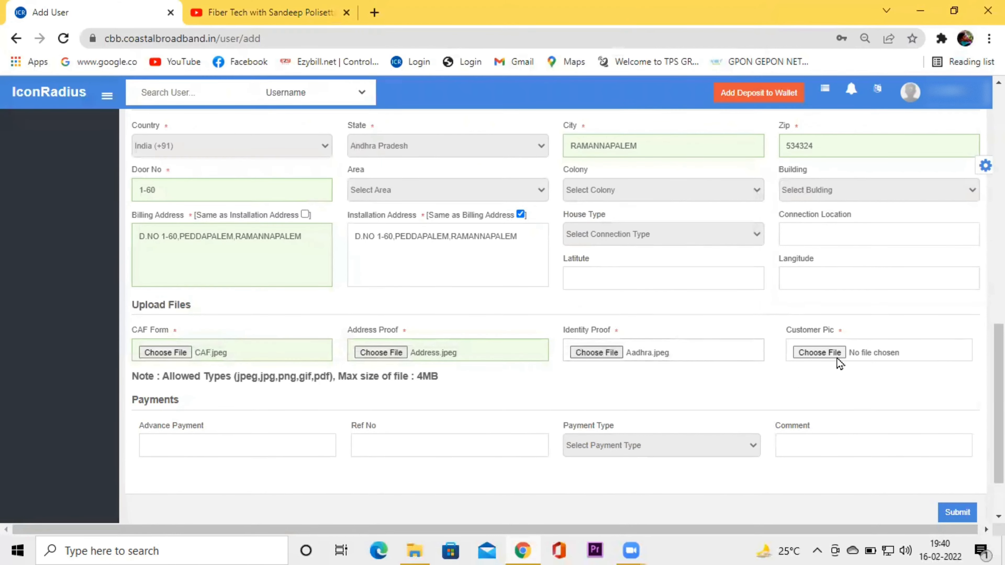
Attach Photo.jpeg as the customer picture and review the upload fields.
click(819, 352)
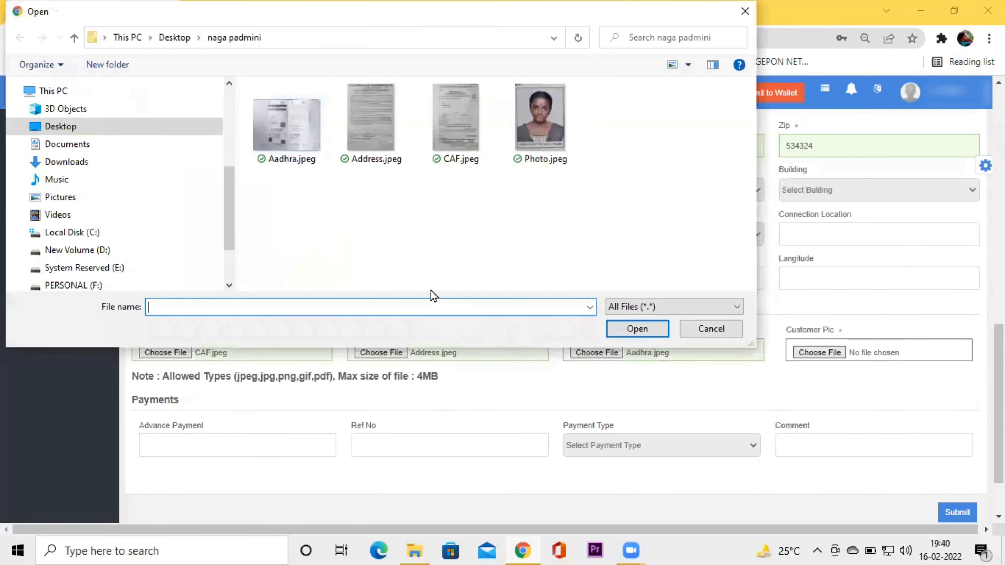
click(557, 158)
click(646, 330)
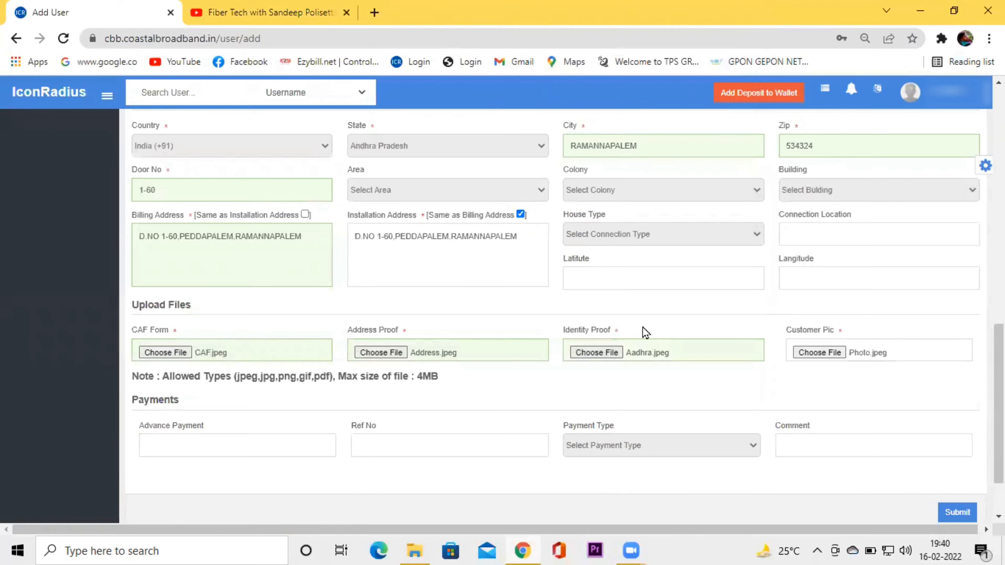
scroll(644, 334, up, 15)
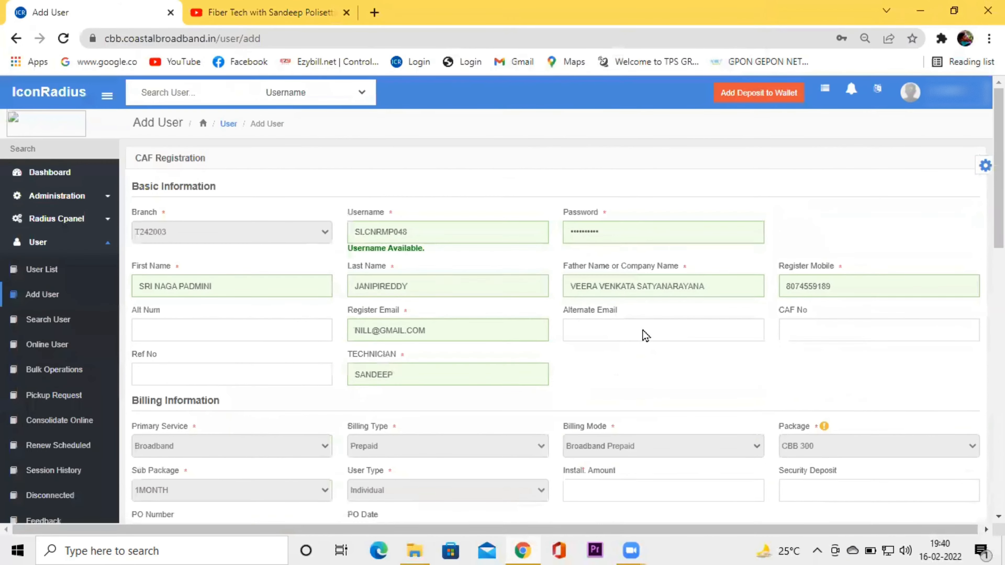
scroll(629, 389, down, 15)
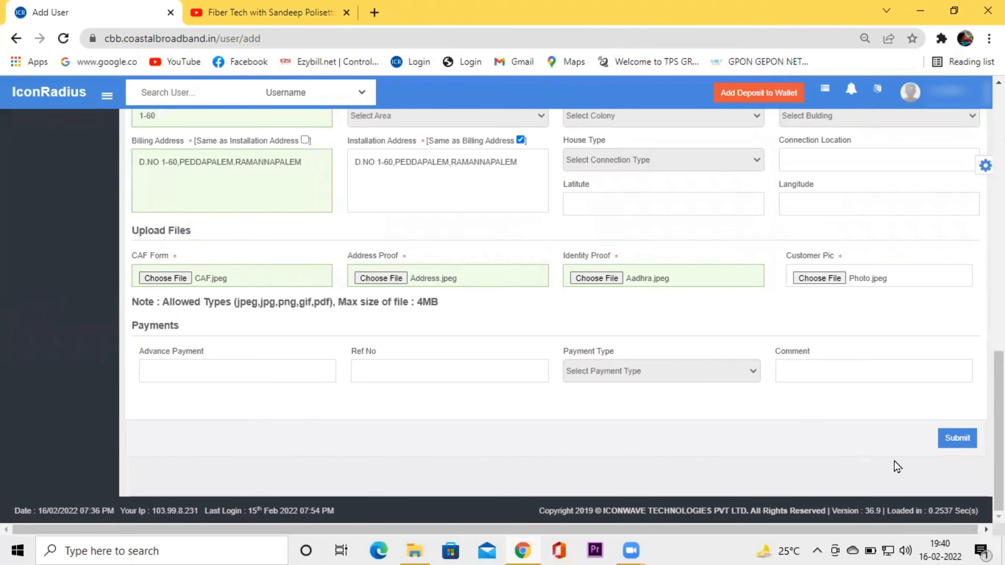
Submit the registration, then open the User List from the dashboard's Total tile.
click(958, 437)
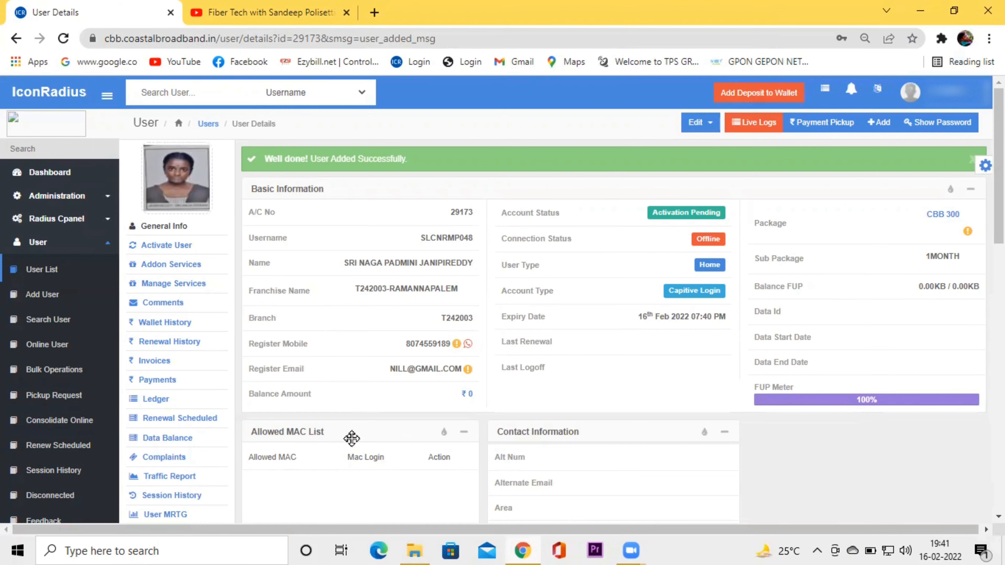
click(55, 175)
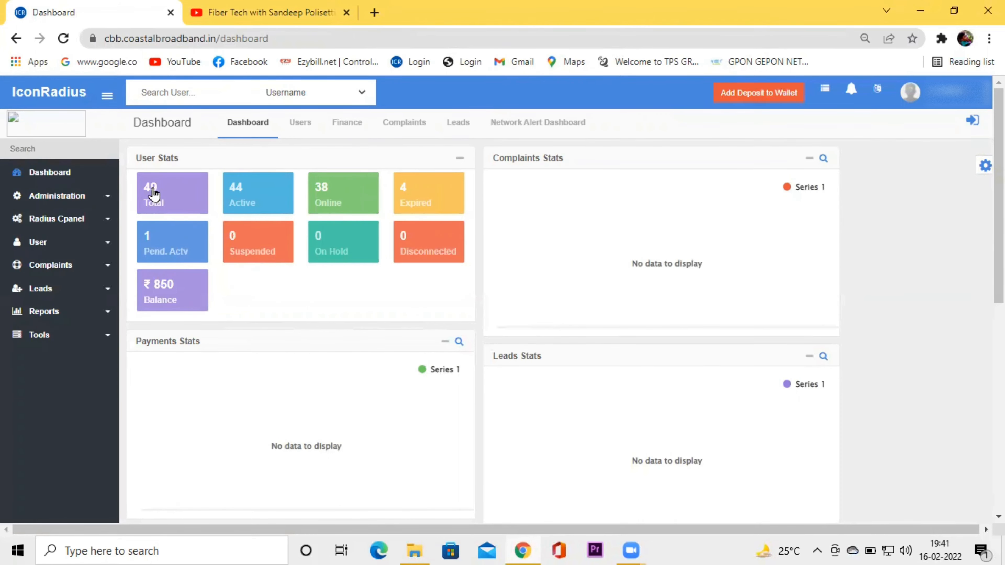
click(173, 195)
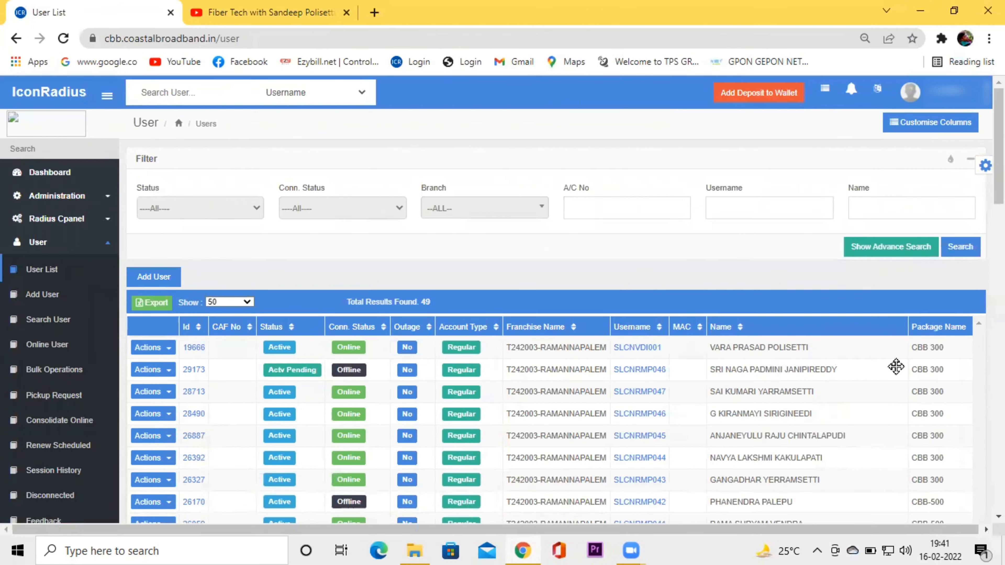
Open the pending customer's account from the Pend. Actv list and choose Activate User.
click(58, 174)
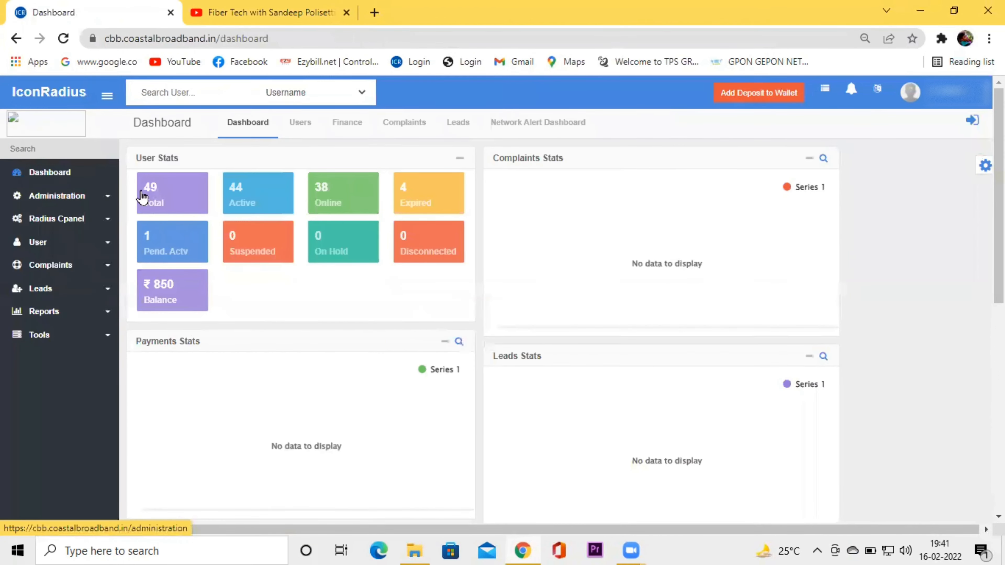
click(158, 248)
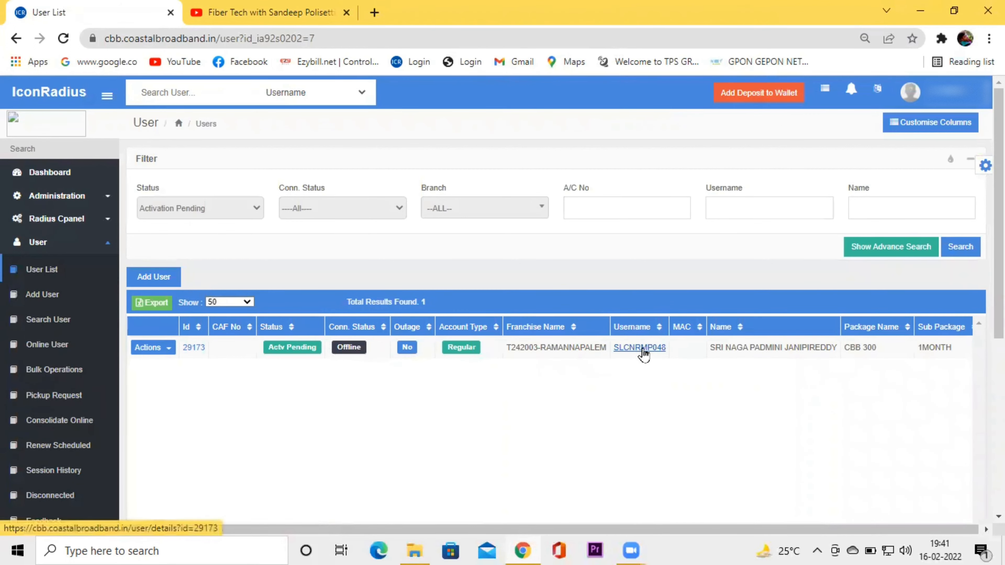
click(642, 348)
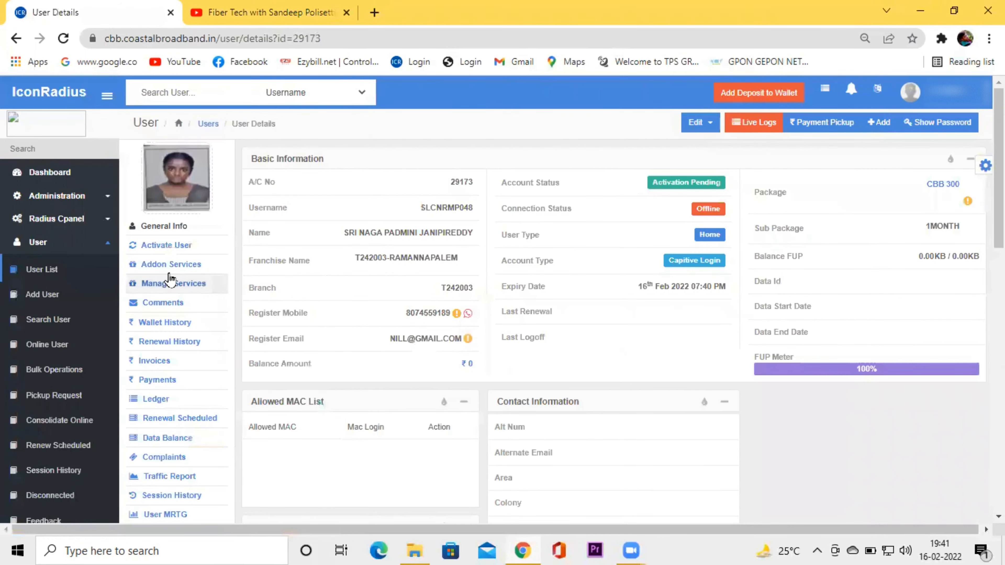
click(168, 246)
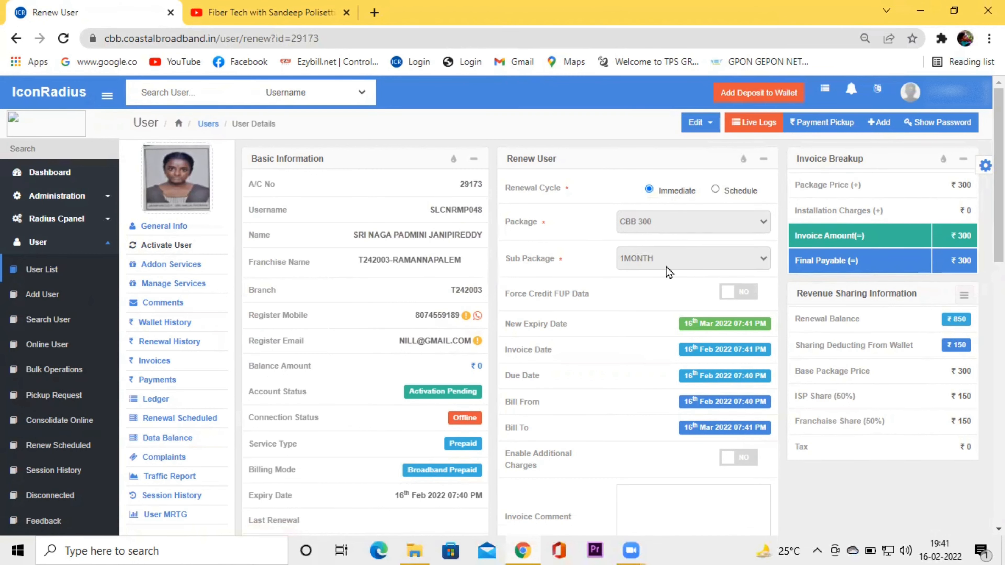
Activate and confirm the CBB 300 plan, then return to the dashboard.
scroll(666, 267, down, 5)
click(747, 279)
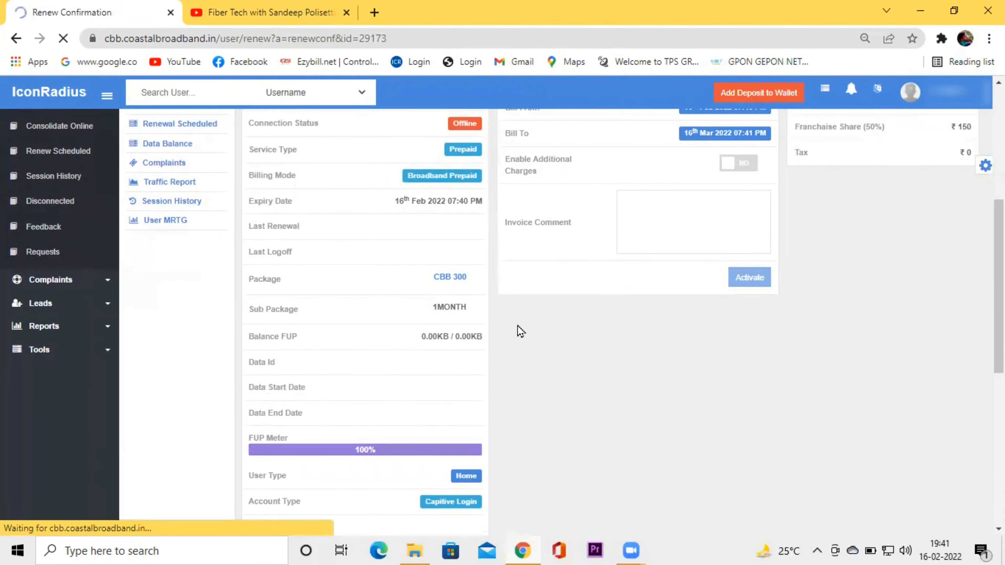
scroll(673, 316, down, 3)
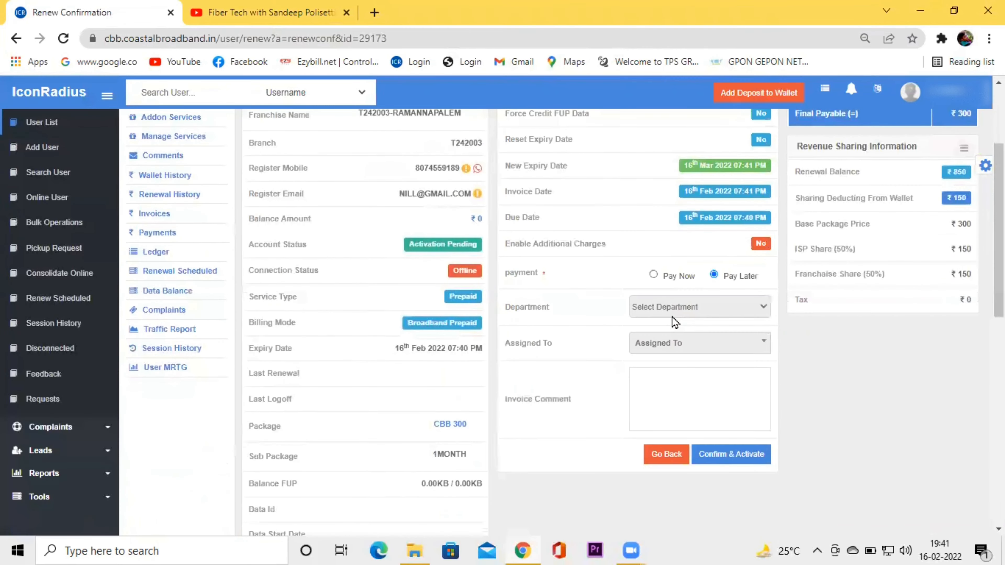
click(727, 456)
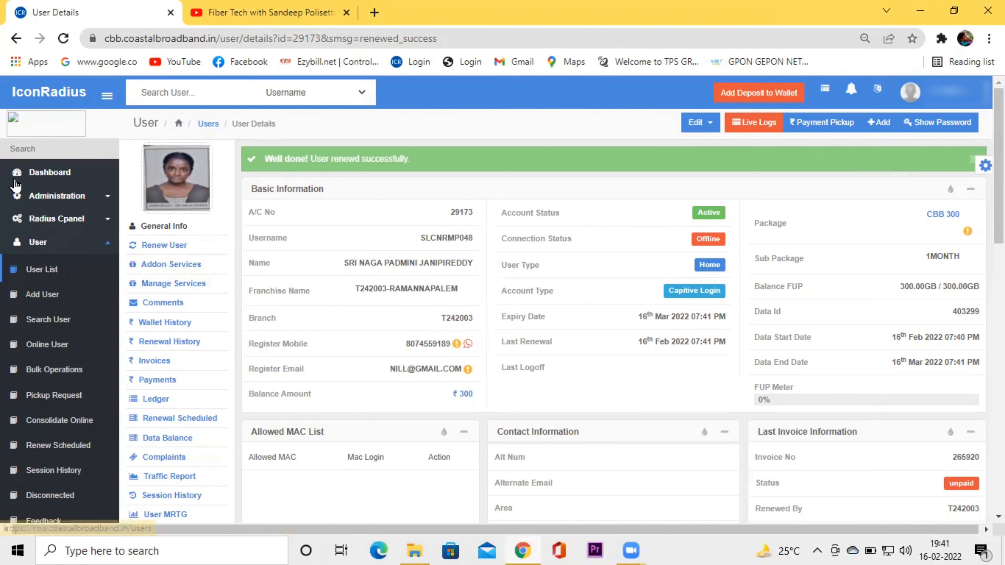
click(46, 179)
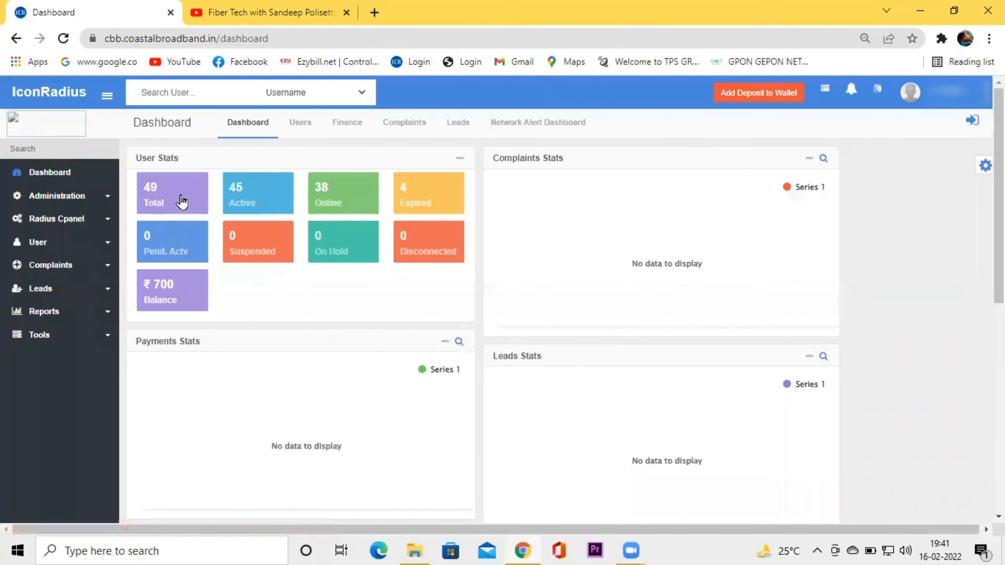
click(180, 199)
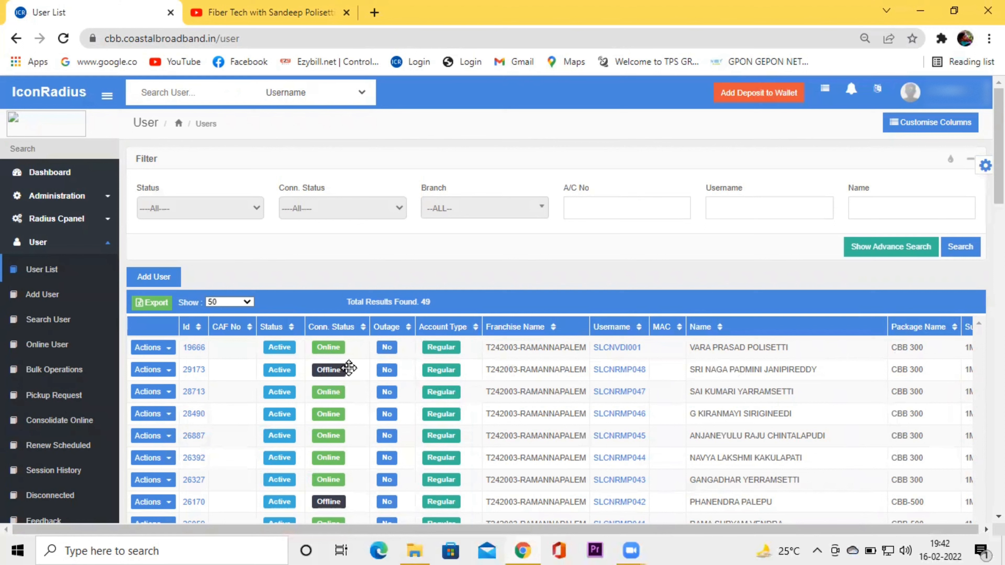
click(51, 173)
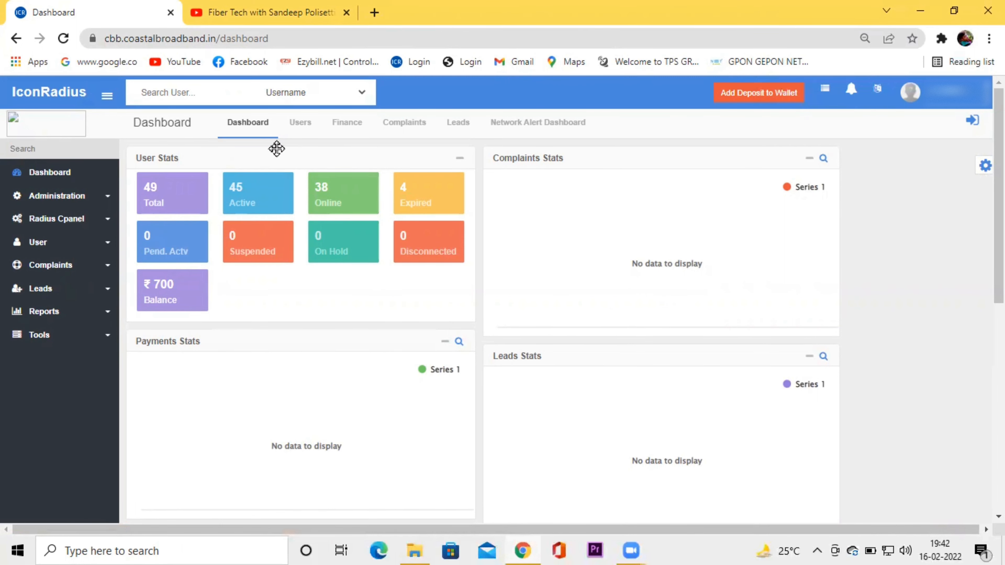
Switch to the Fiber Tech YouTube tab and scroll through its Videos uploads.
click(257, 15)
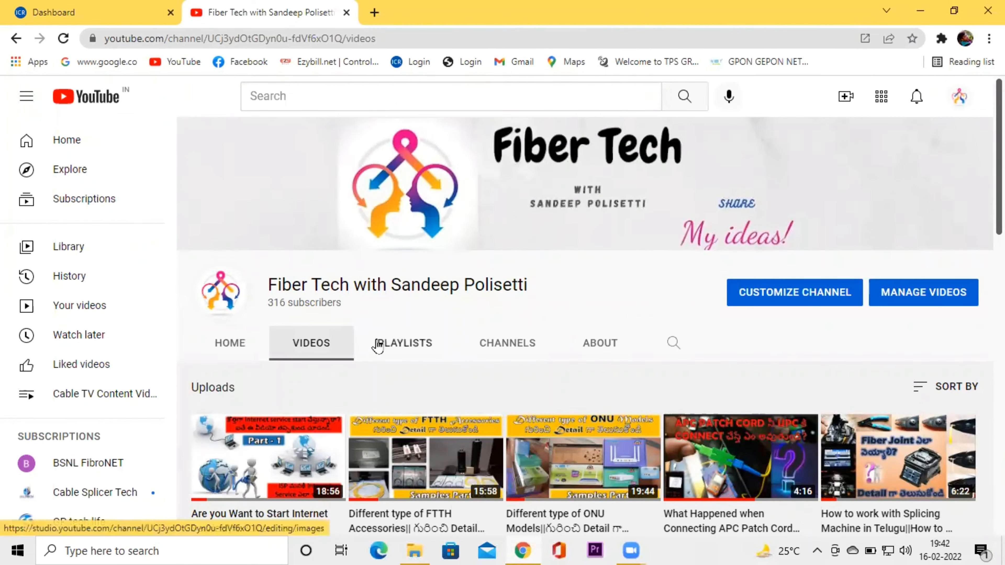
scroll(377, 343, down, 6)
scroll(668, 410, down, 3)
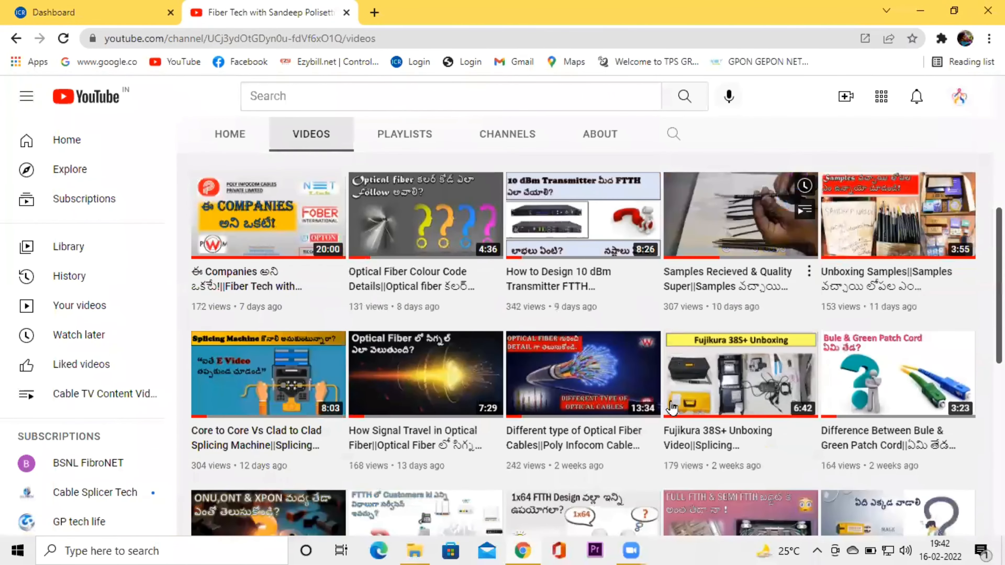
scroll(338, 366, up, 8)
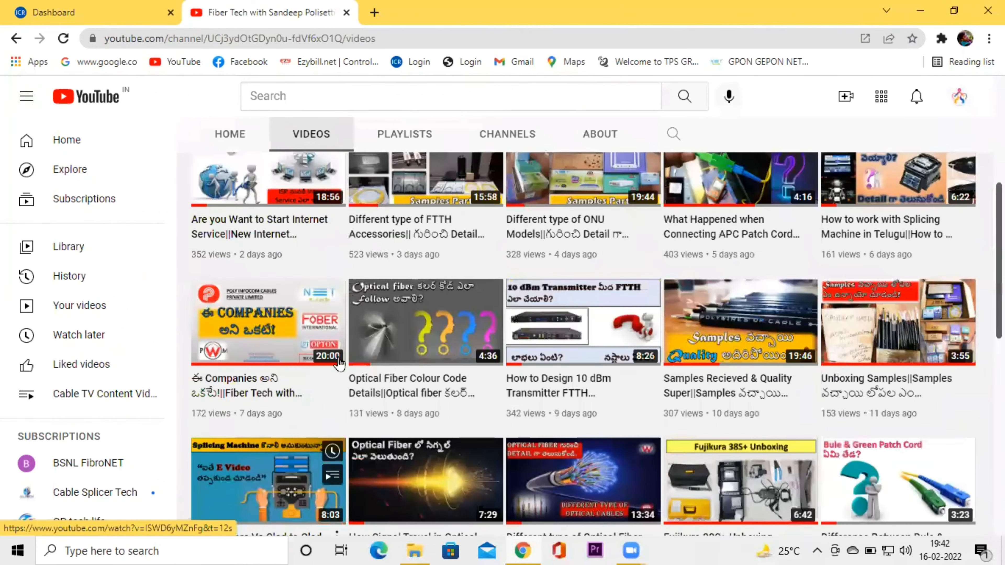
scroll(342, 366, up, 3)
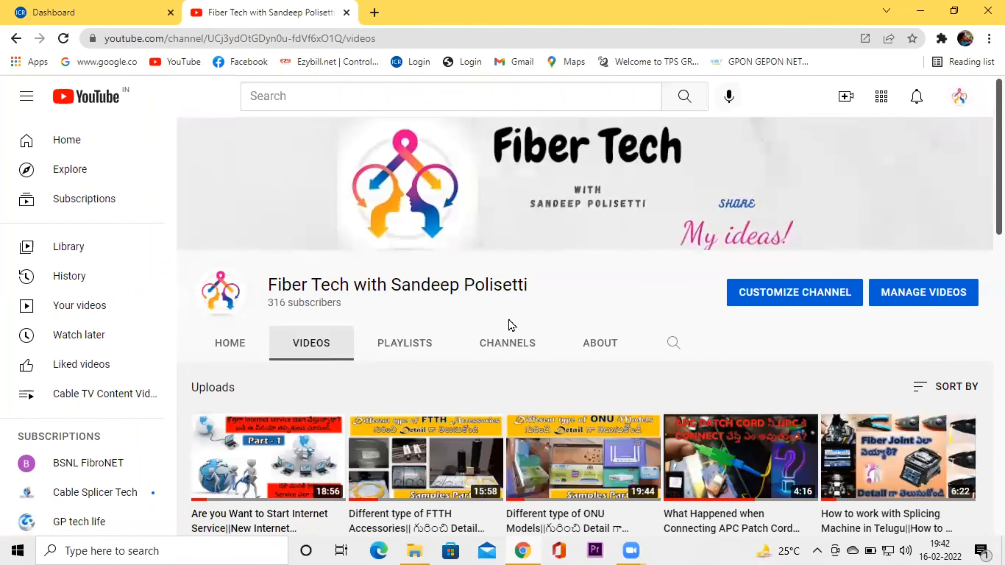